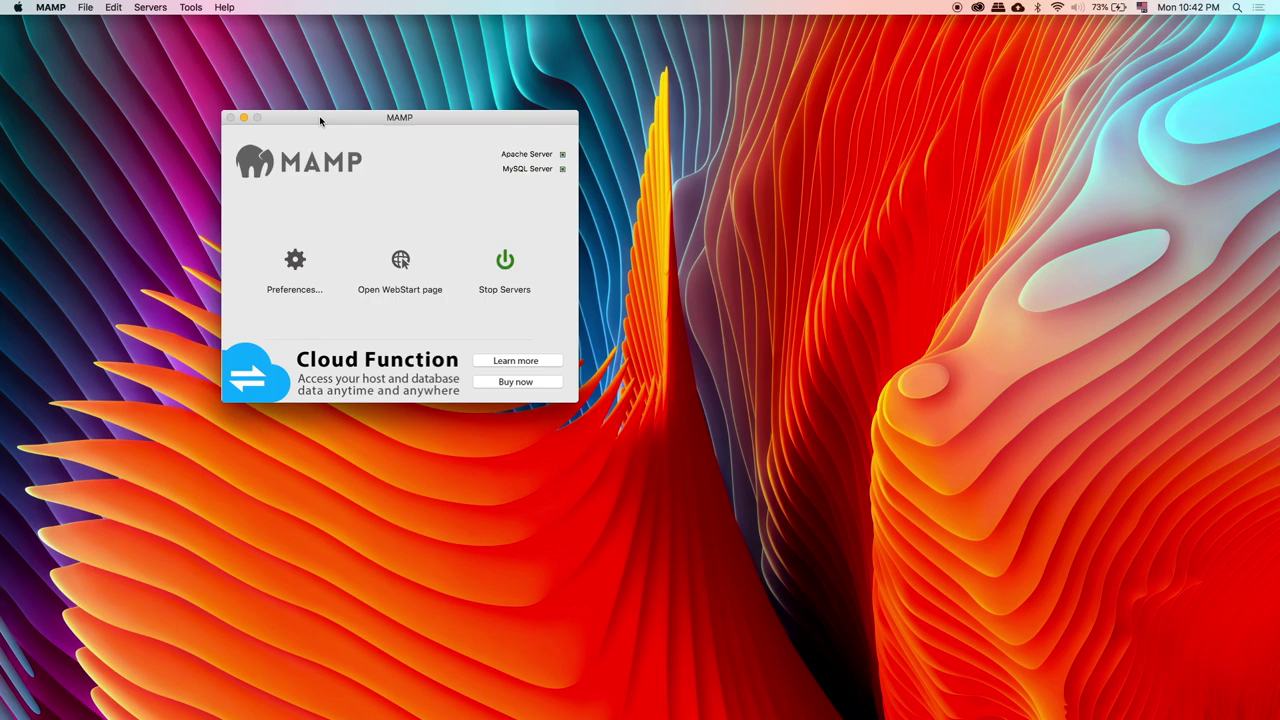
drag(320, 120, 241, 131)
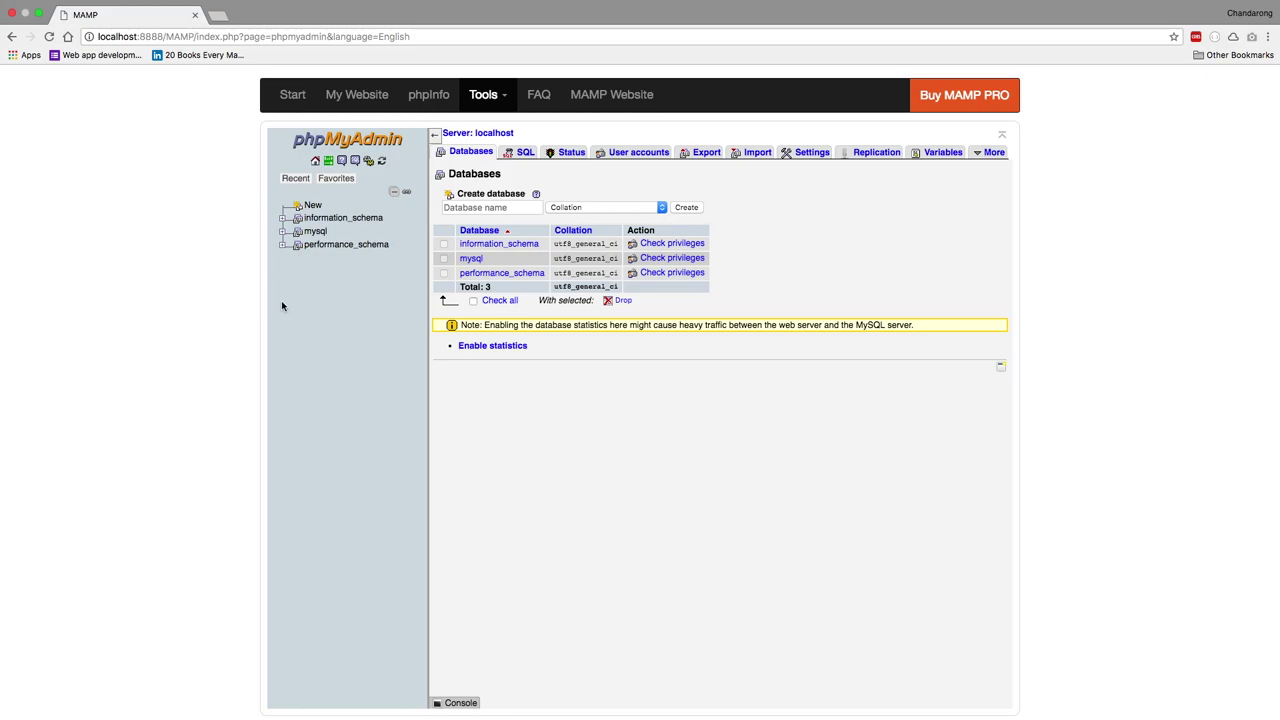
- Start a new database and name it onlineshop
click(313, 206)
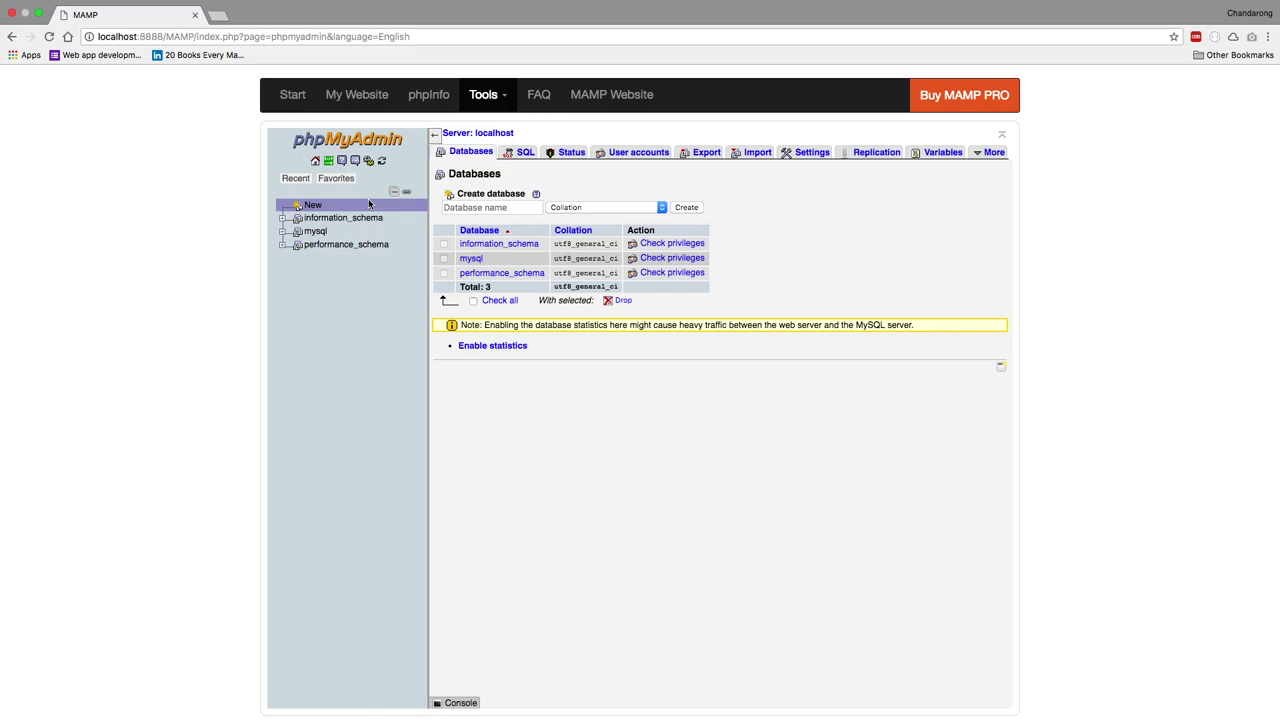
click(465, 208)
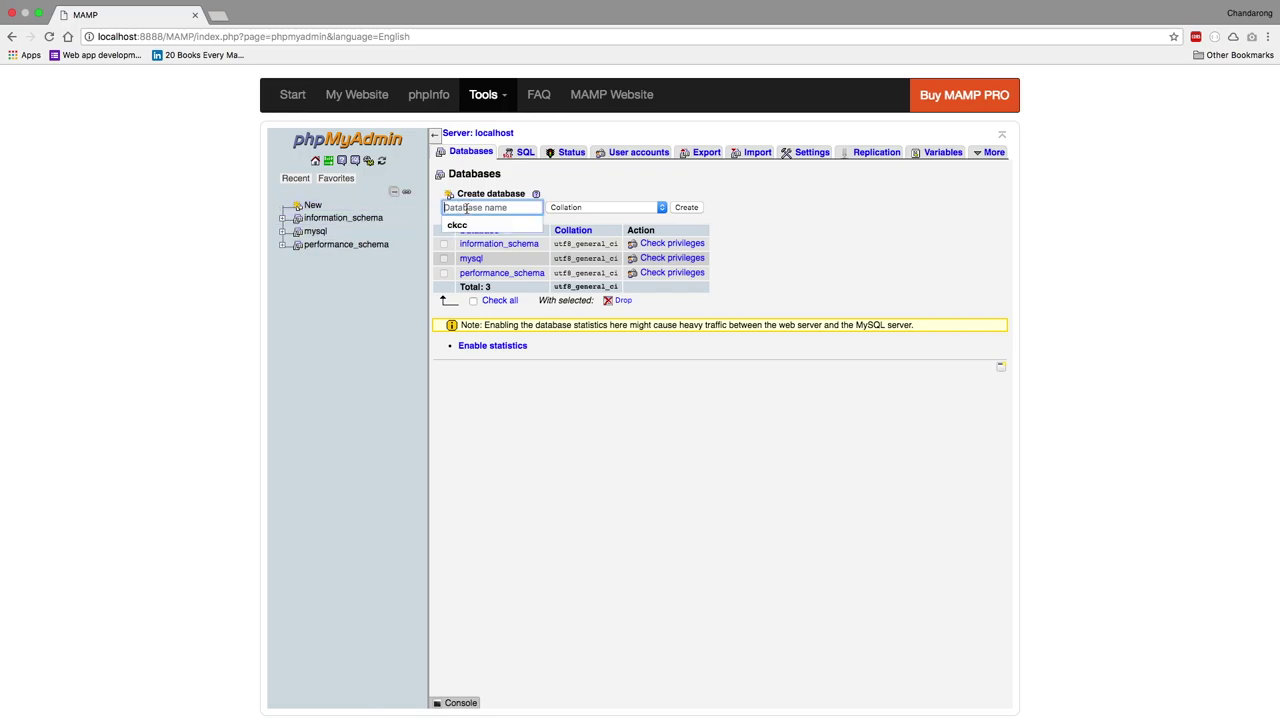
text(s)
key(BackSpace)
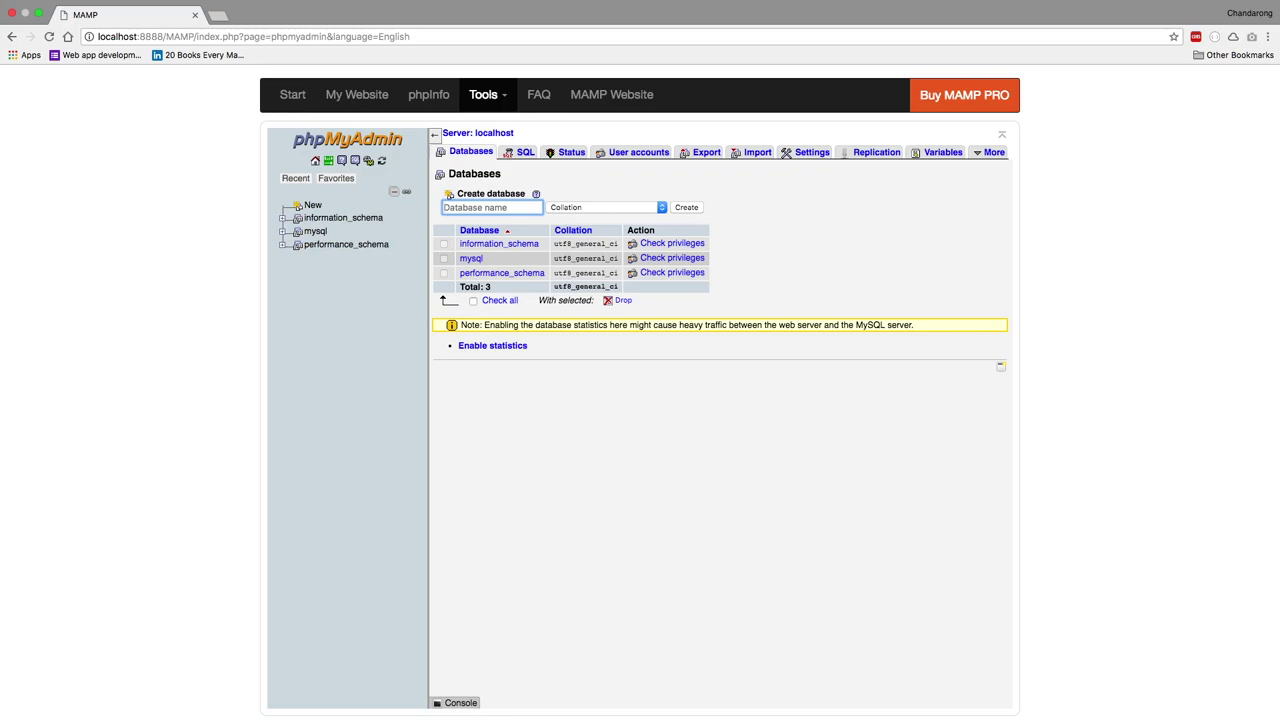
text(oneline)
key(BackSpace)
key(BackSpace)
text(onl)
- Set the new database's collation to utf8_unicode_ci and create the database
click(605, 207)
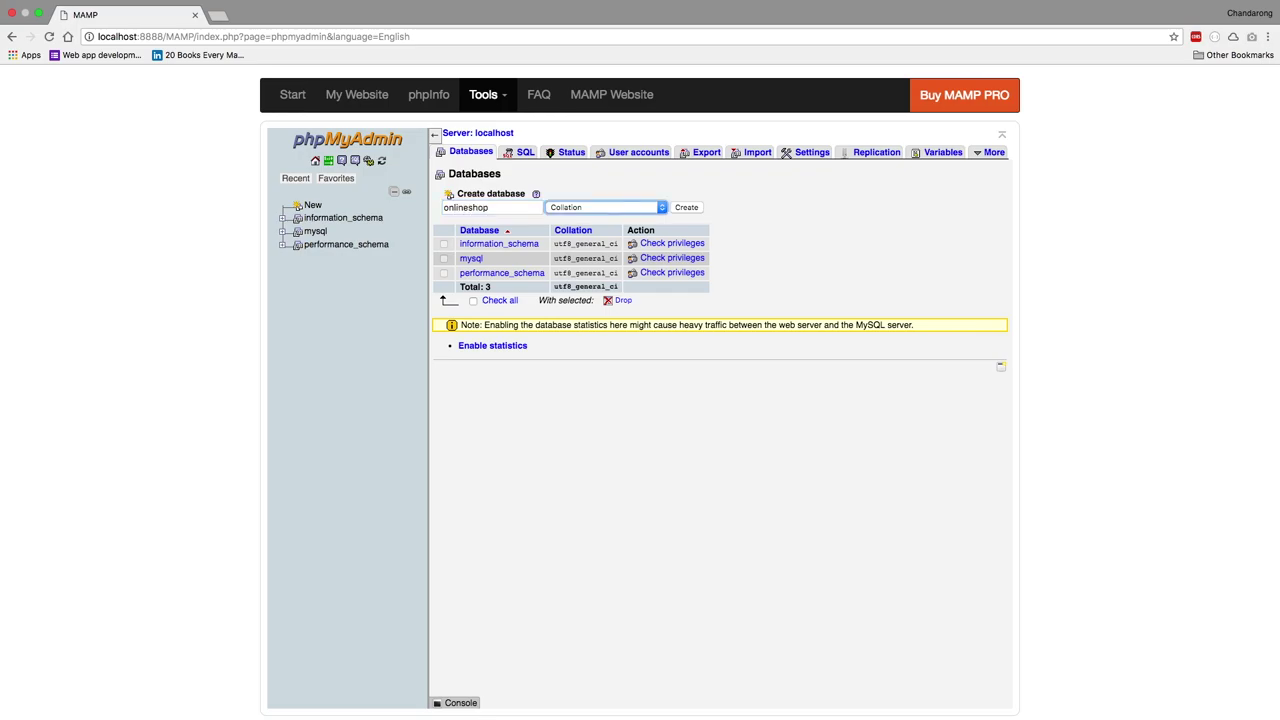
click(660, 209)
scroll(650, 330, down, 3)
scroll(617, 440, down, 15)
scroll(617, 440, down, 3)
click(612, 412)
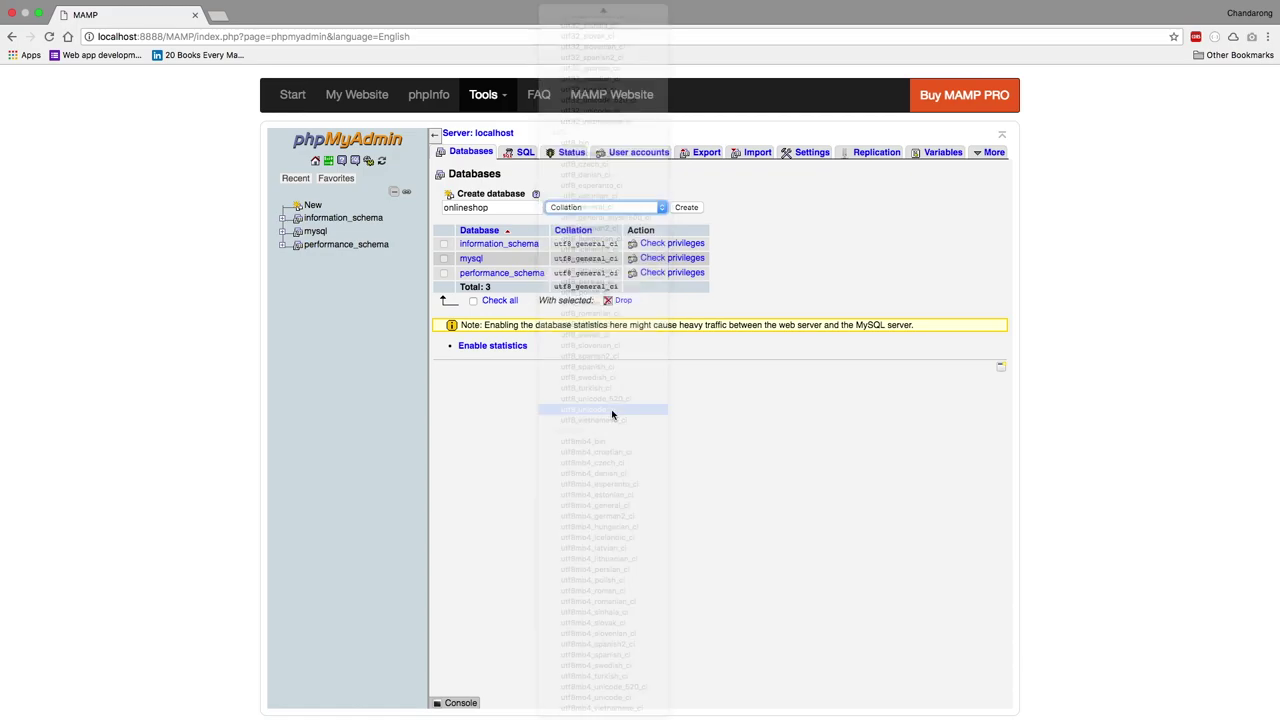
click(687, 208)
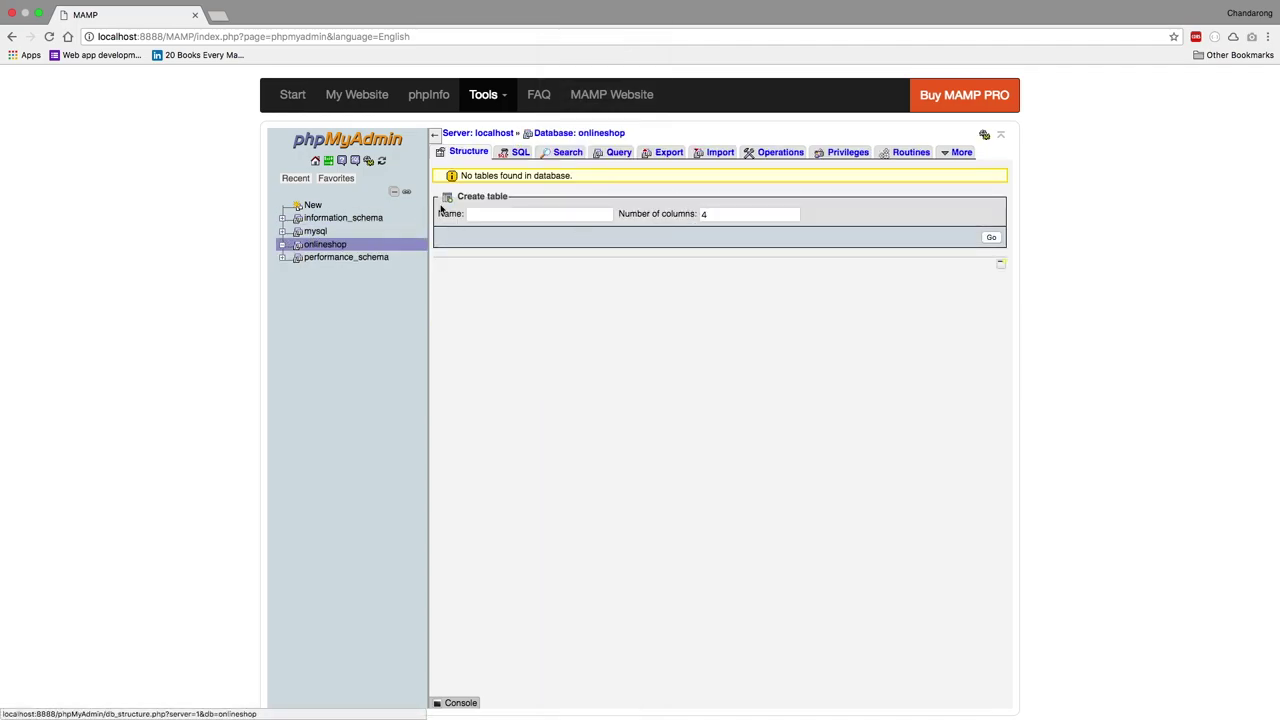
- Create a table named user with 3 columns in the onlineshop database
click(516, 217)
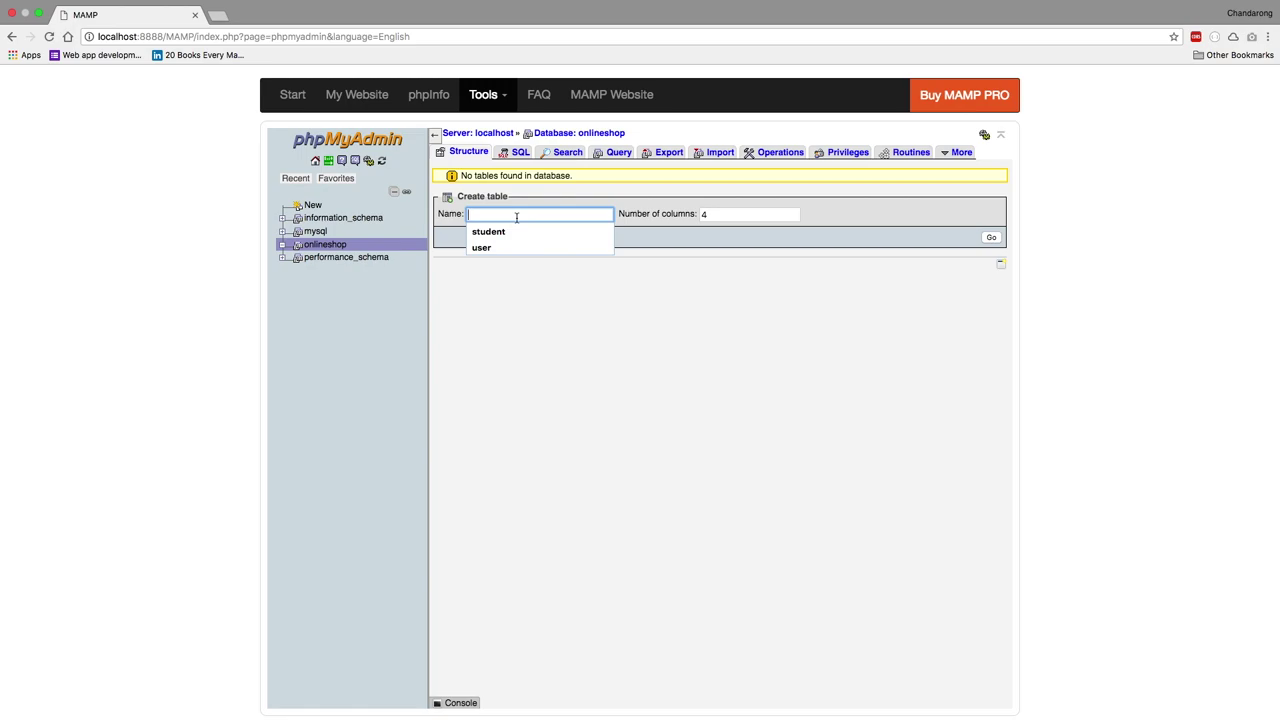
text(user)
click(755, 215)
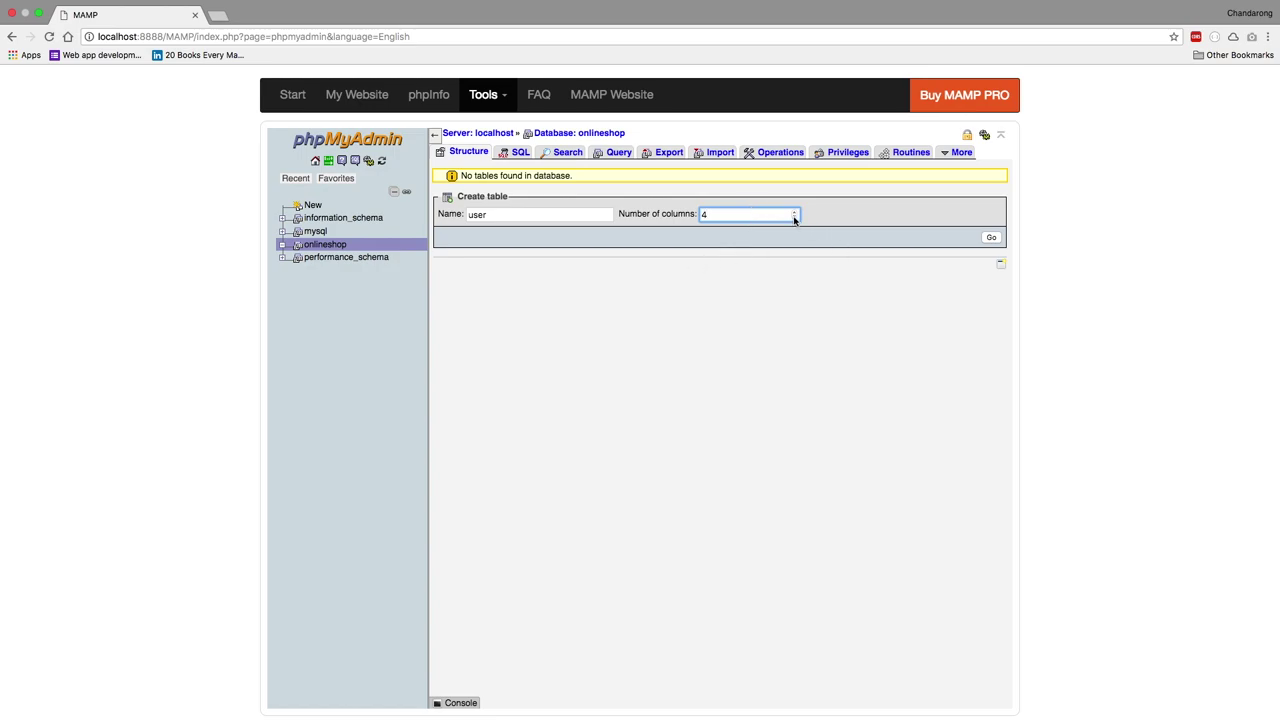
click(795, 218)
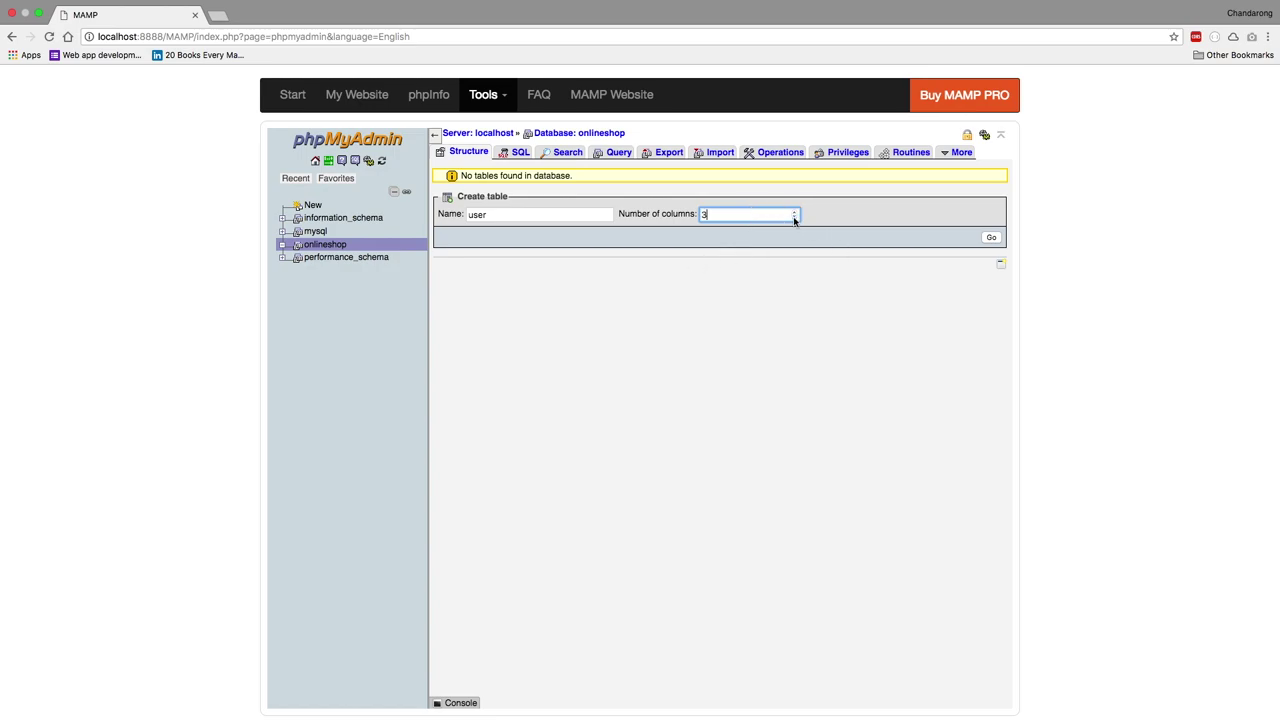
click(992, 239)
- Name the three columns of the user table id, username and password
click(478, 212)
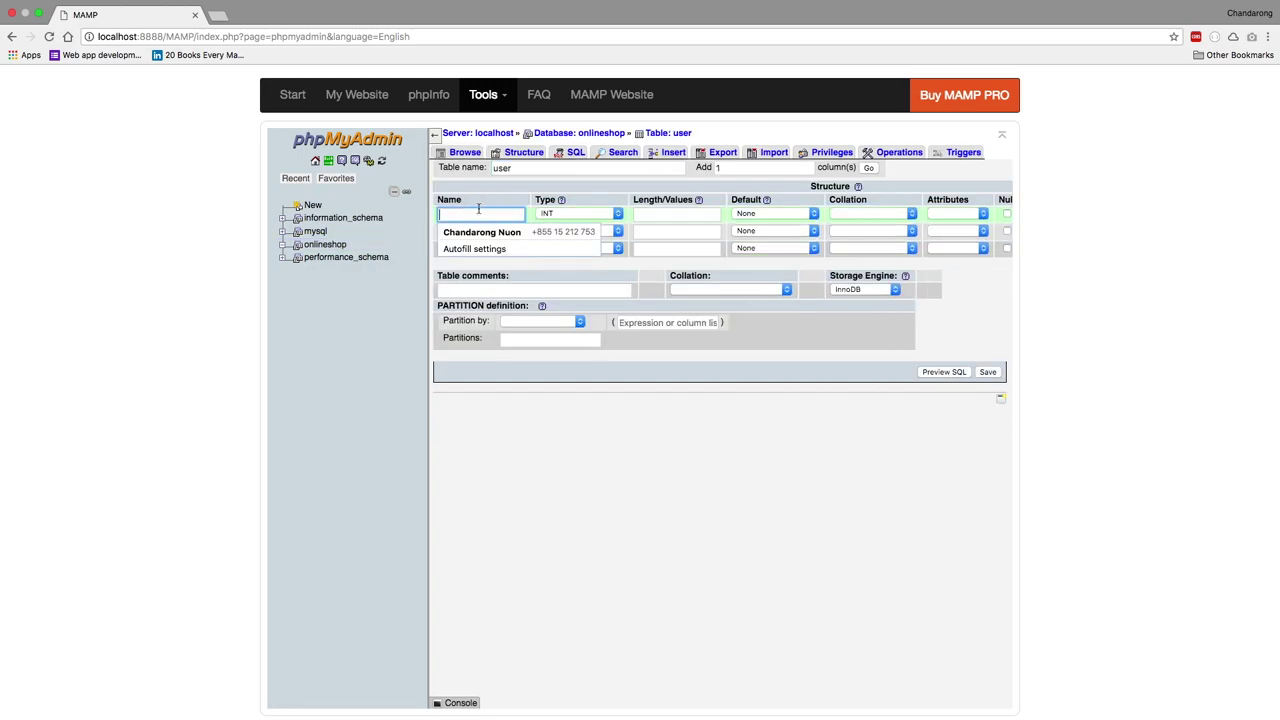
text(id)
click(460, 230)
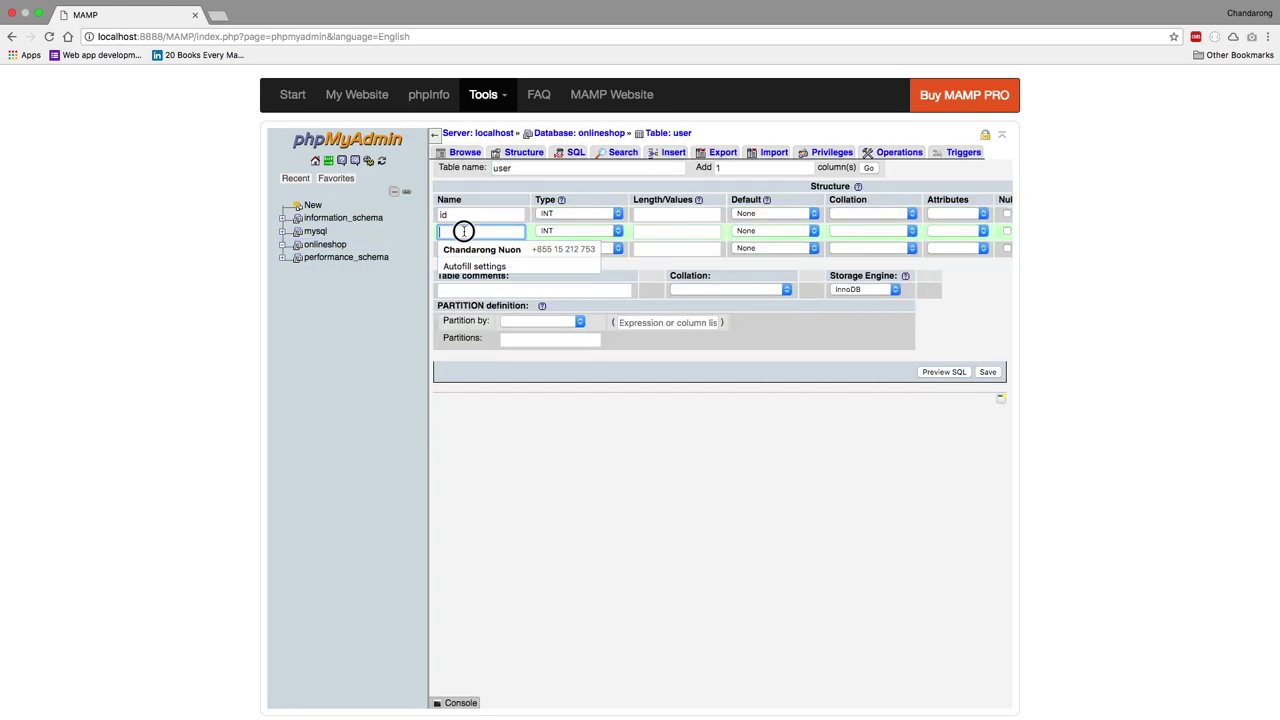
text(username)
key(Tab)
click(458, 248)
text(p)
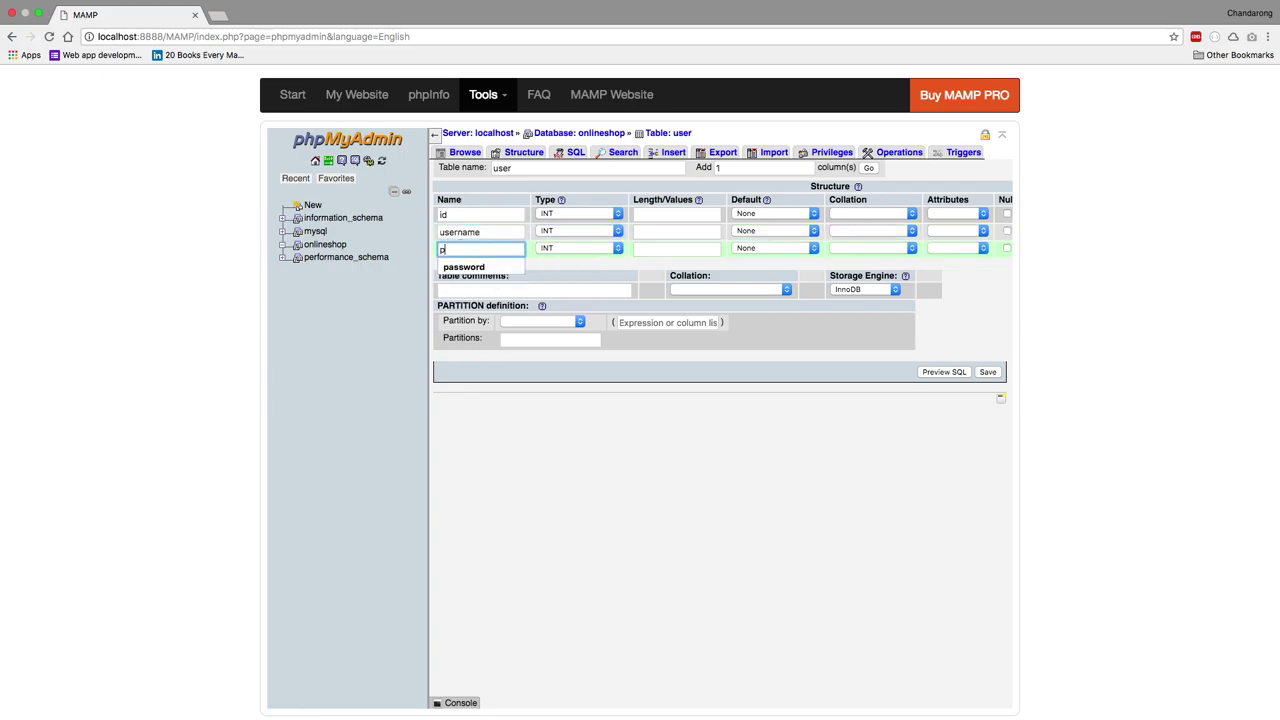
text(assword)
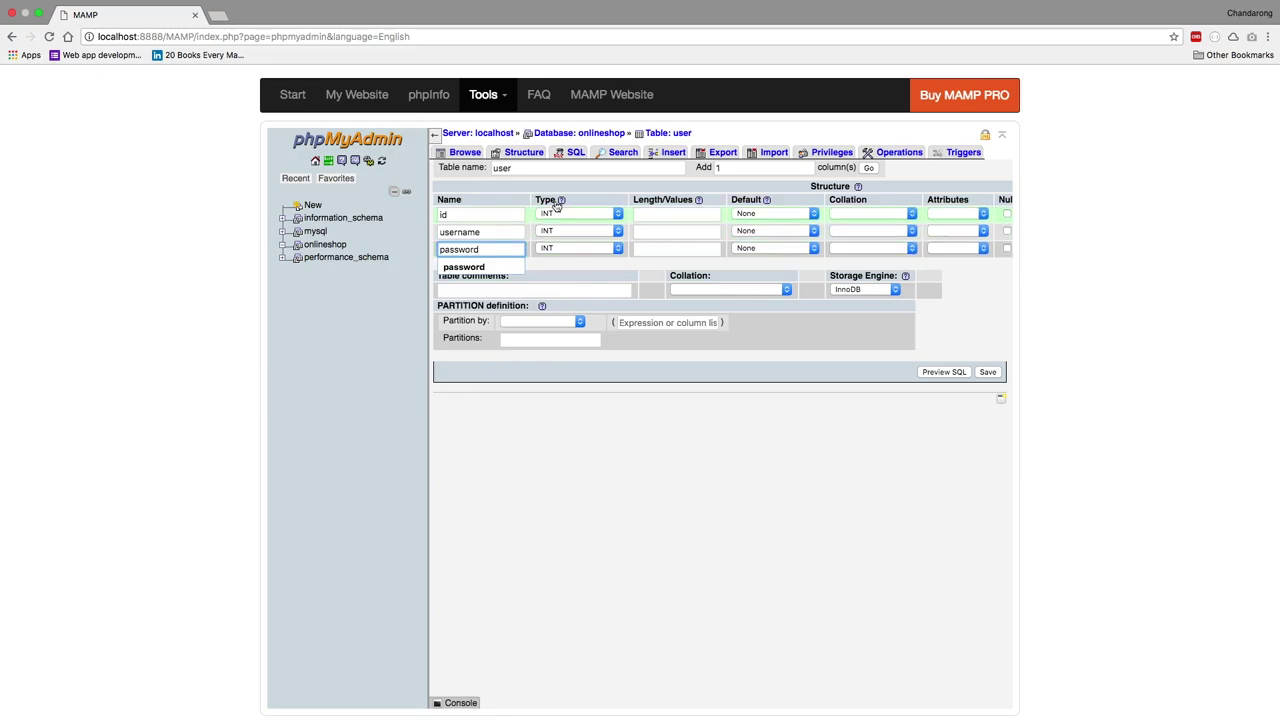
- Make the id column the PRIMARY index and enable auto-increment for it
click(640, 213)
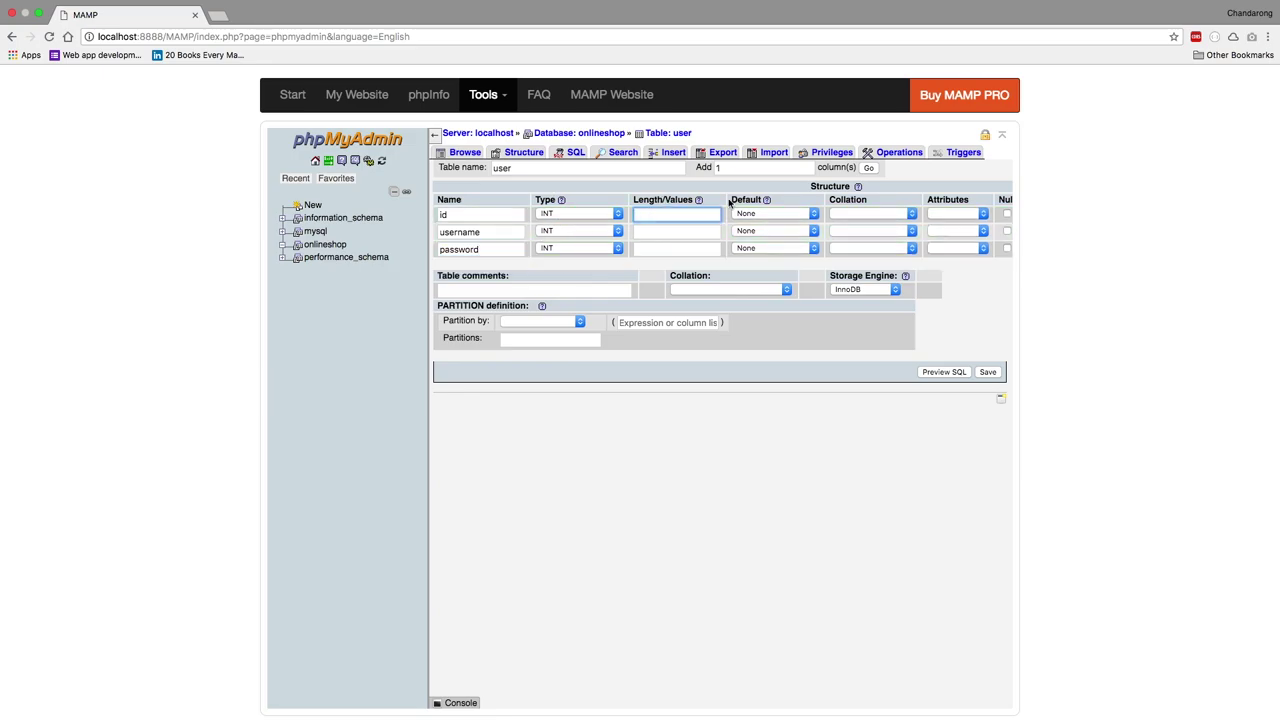
scroll(836, 224, right, 3)
scroll(835, 227, right, 2)
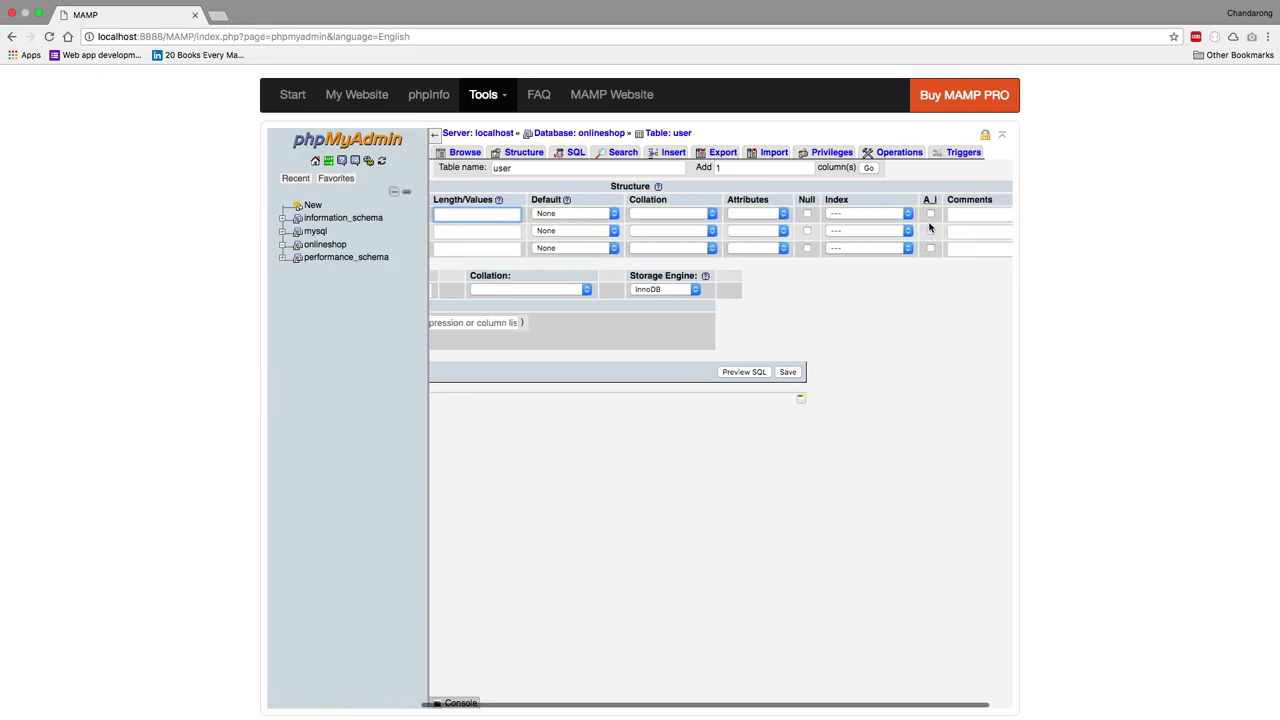
click(863, 213)
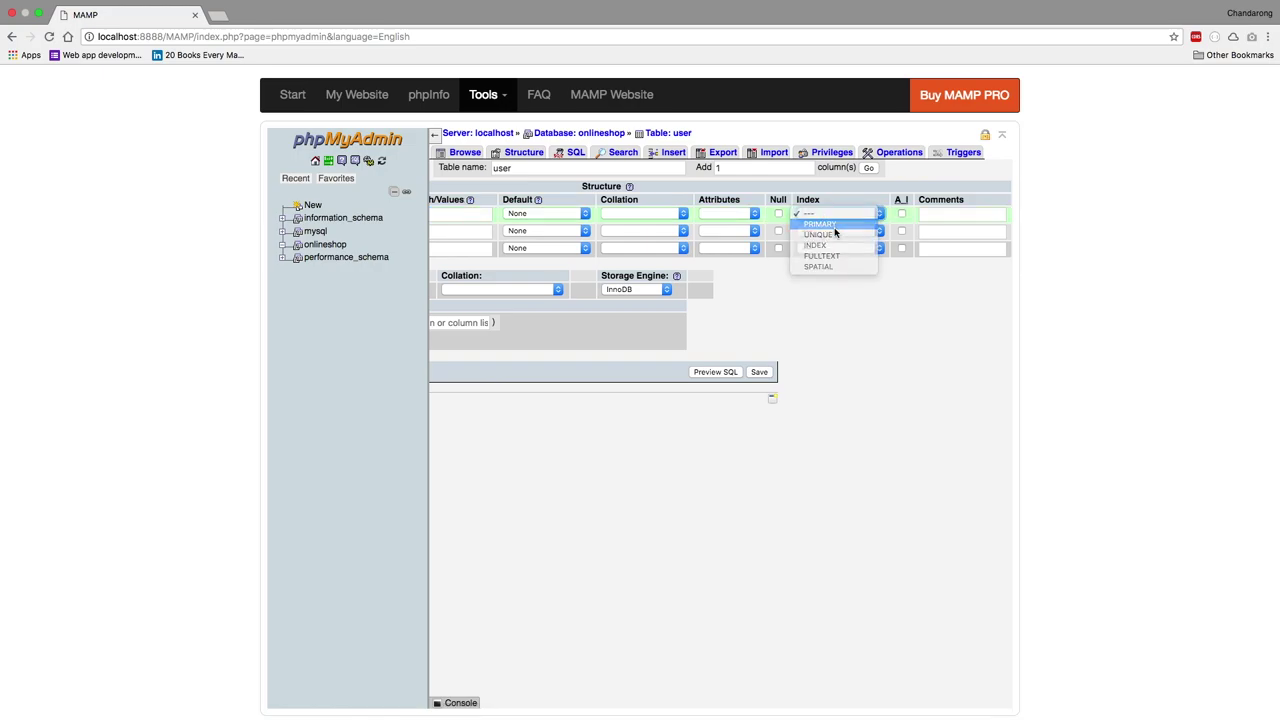
click(833, 226)
click(716, 491)
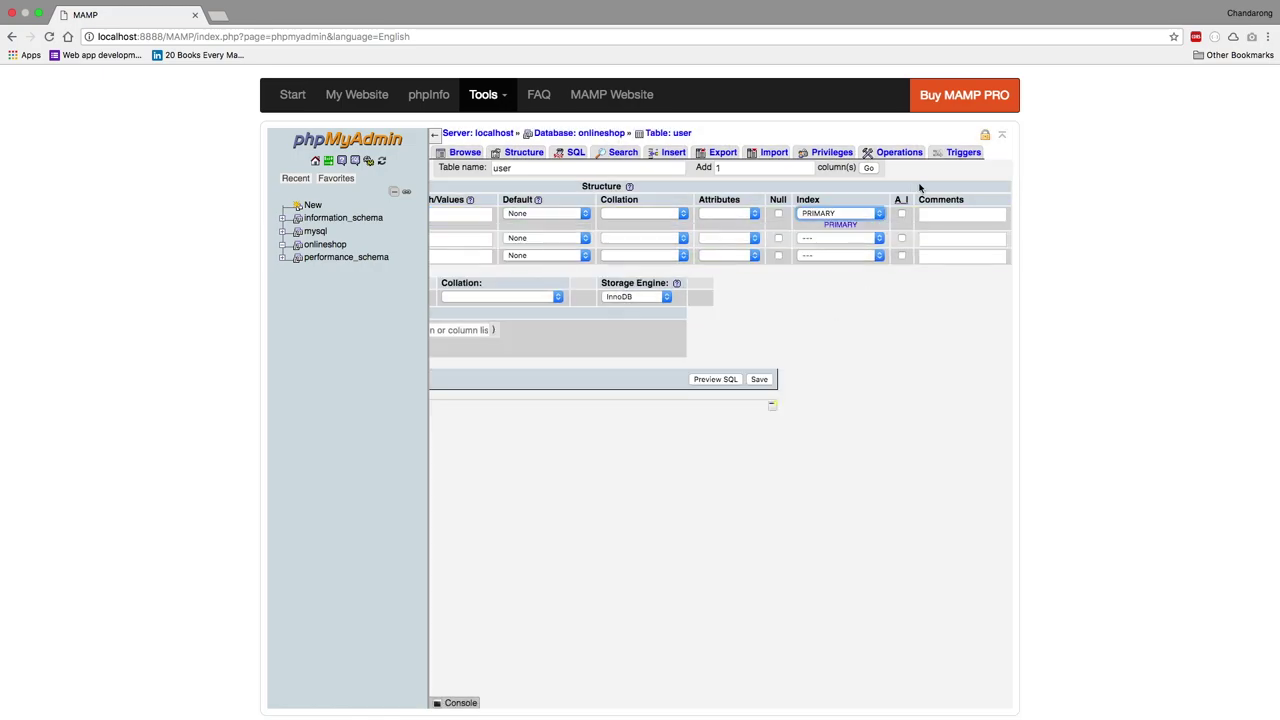
click(901, 214)
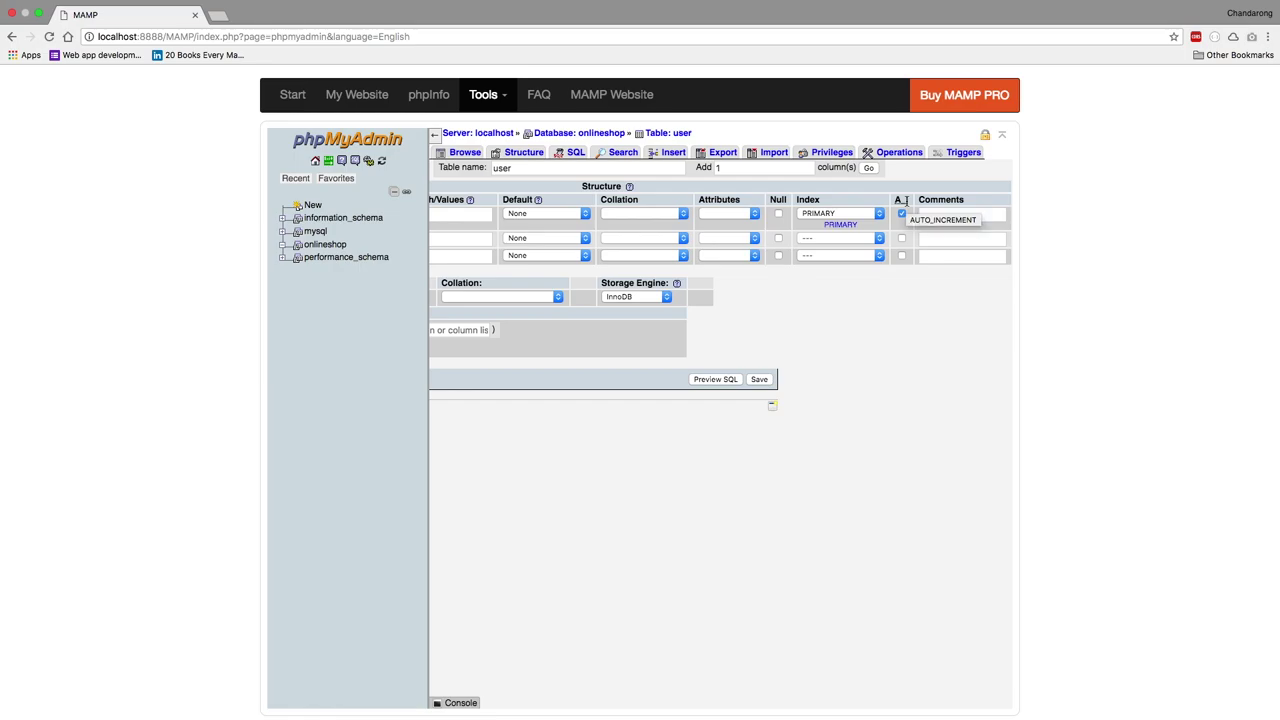
- Set the data type of the username and password columns to VARCHAR
scroll(631, 246, left, 5)
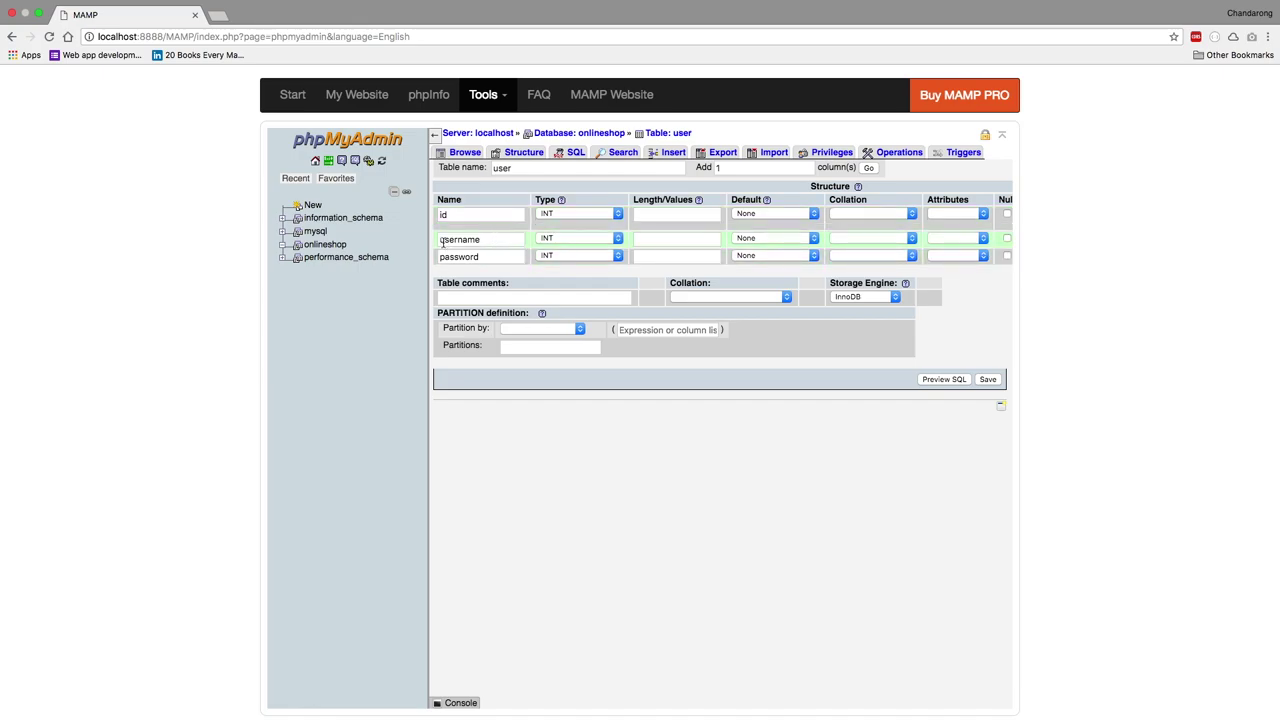
text(assword)
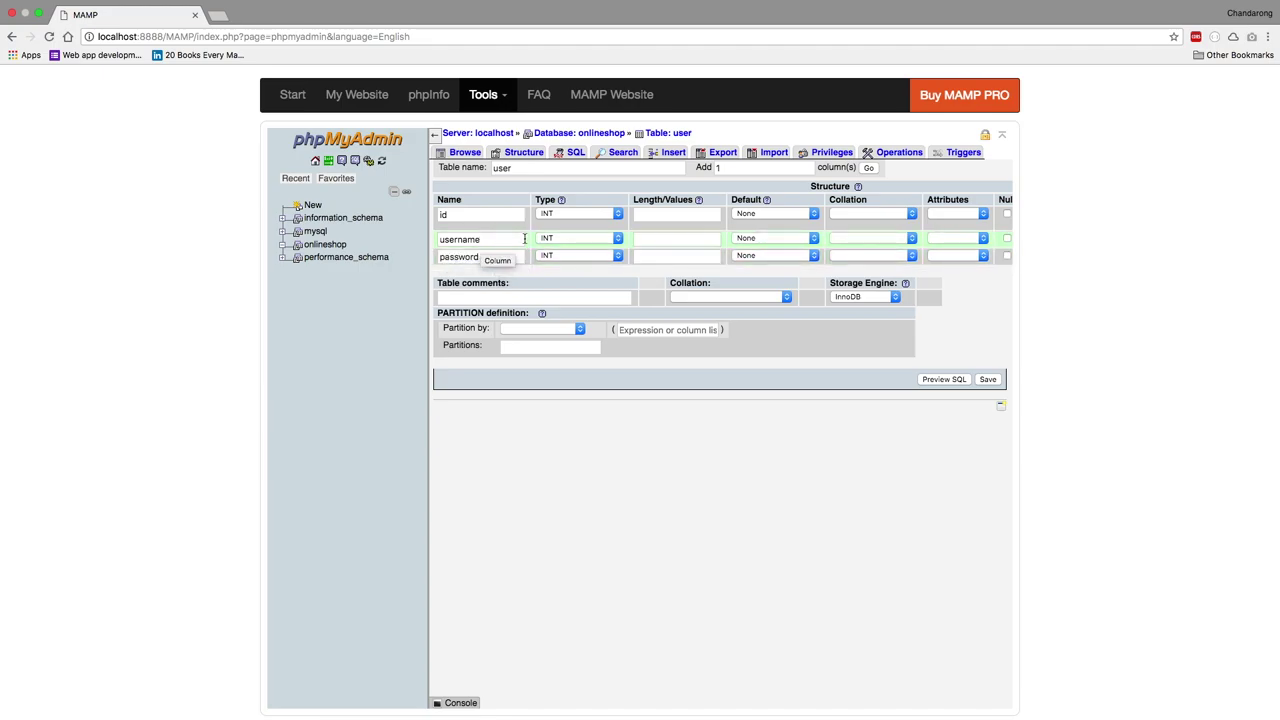
click(590, 240)
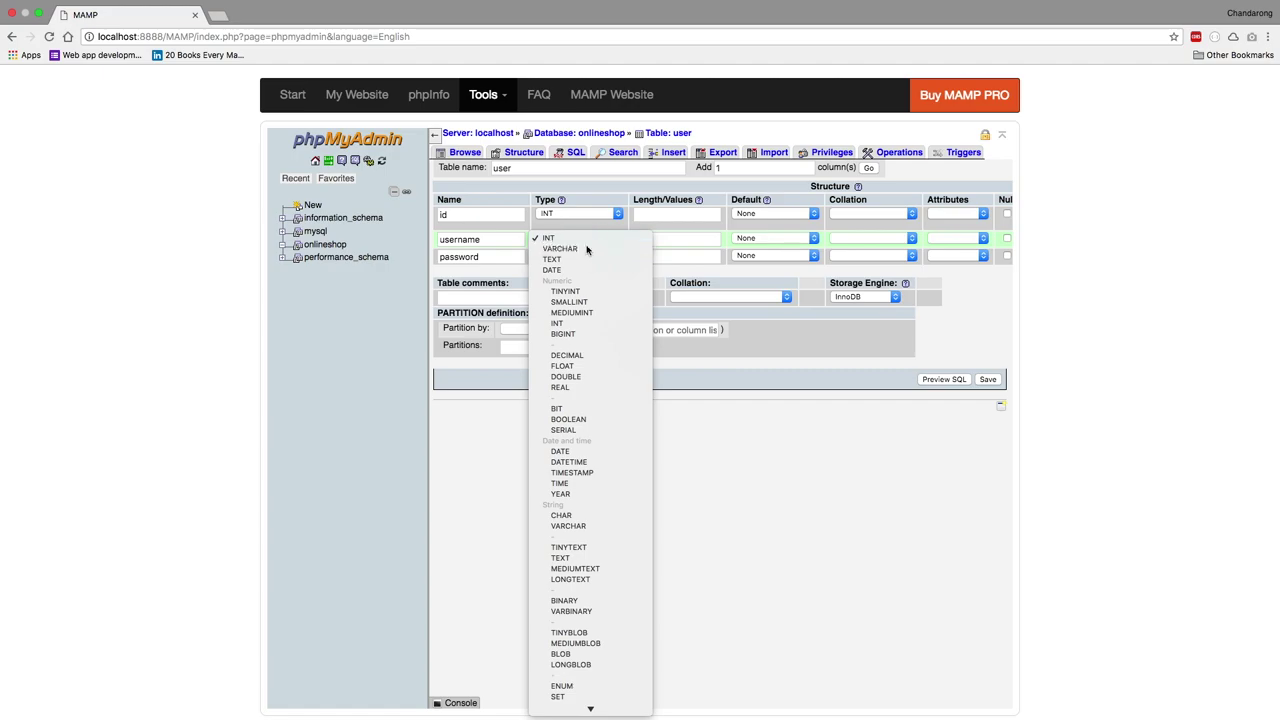
click(586, 250)
click(617, 255)
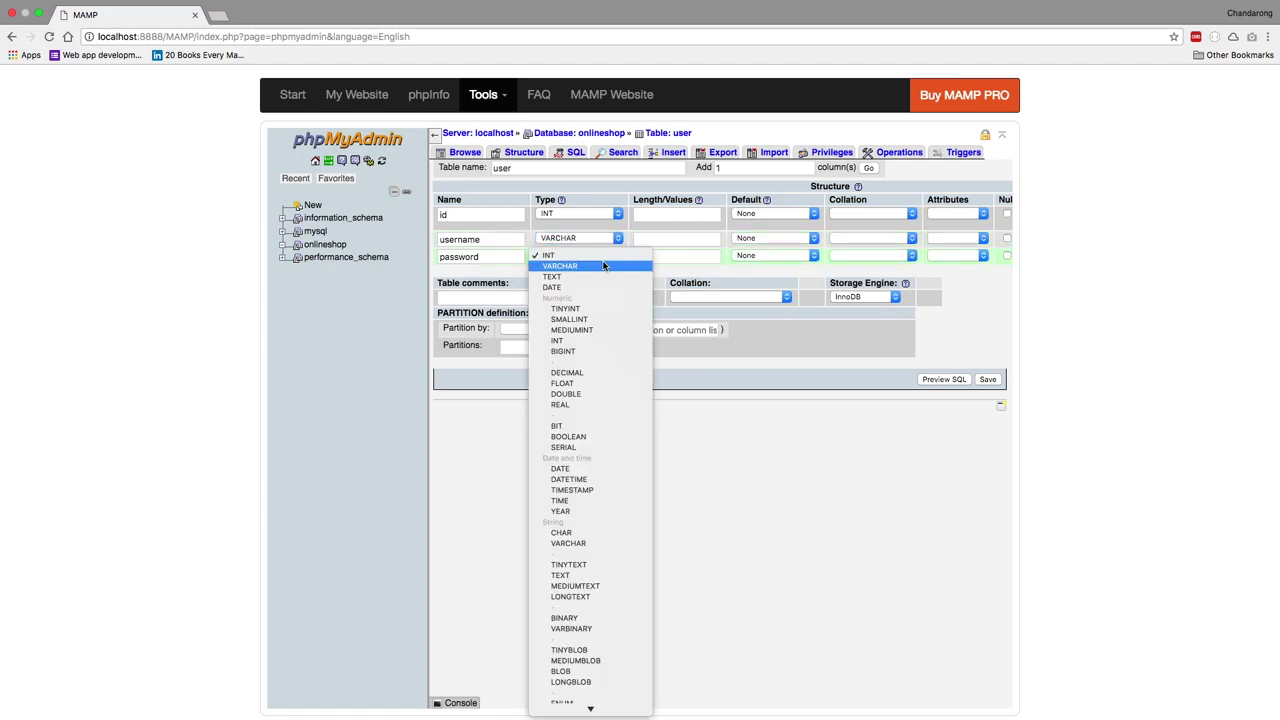
click(598, 265)
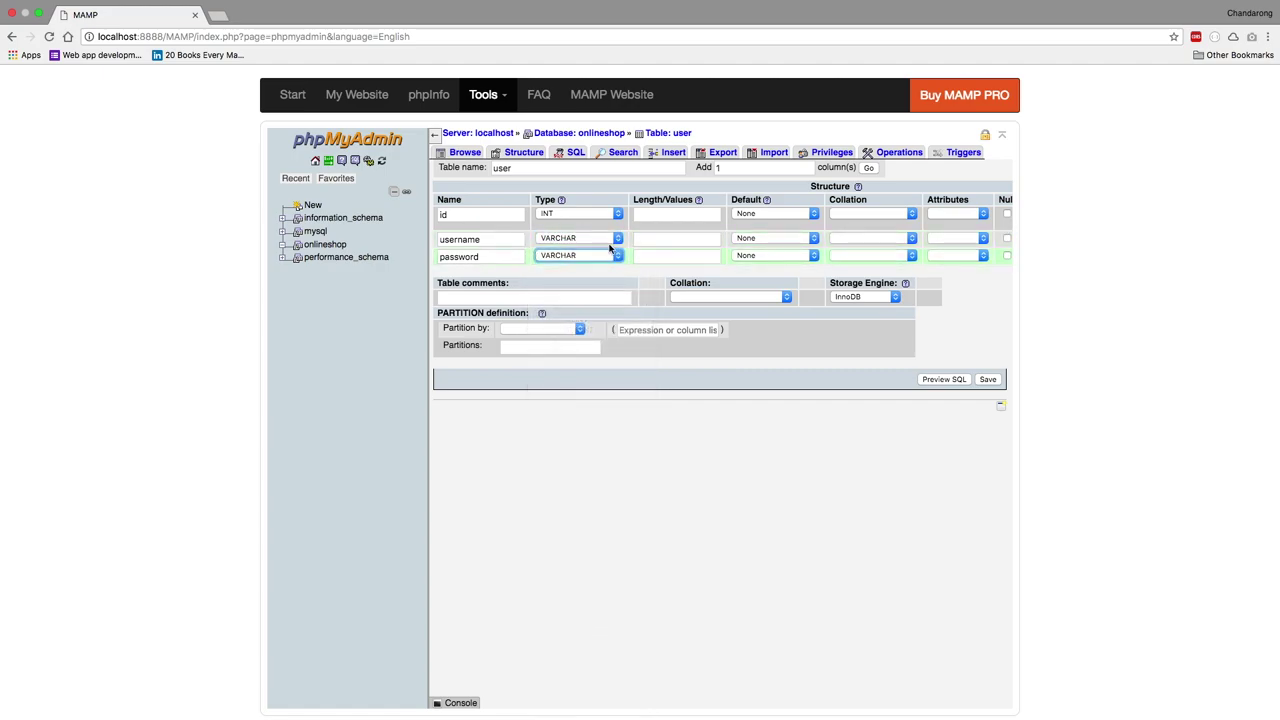
- Set the length of the username and password columns to 500 and save the user table
click(674, 239)
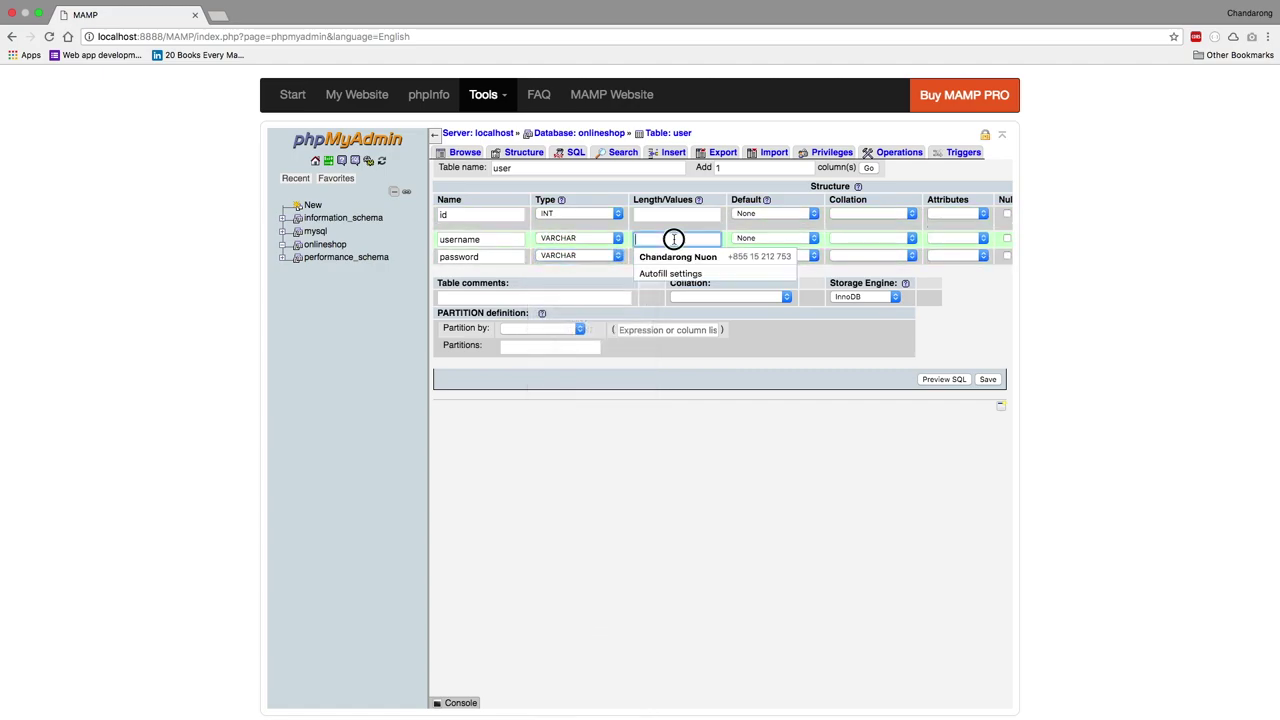
click(514, 239)
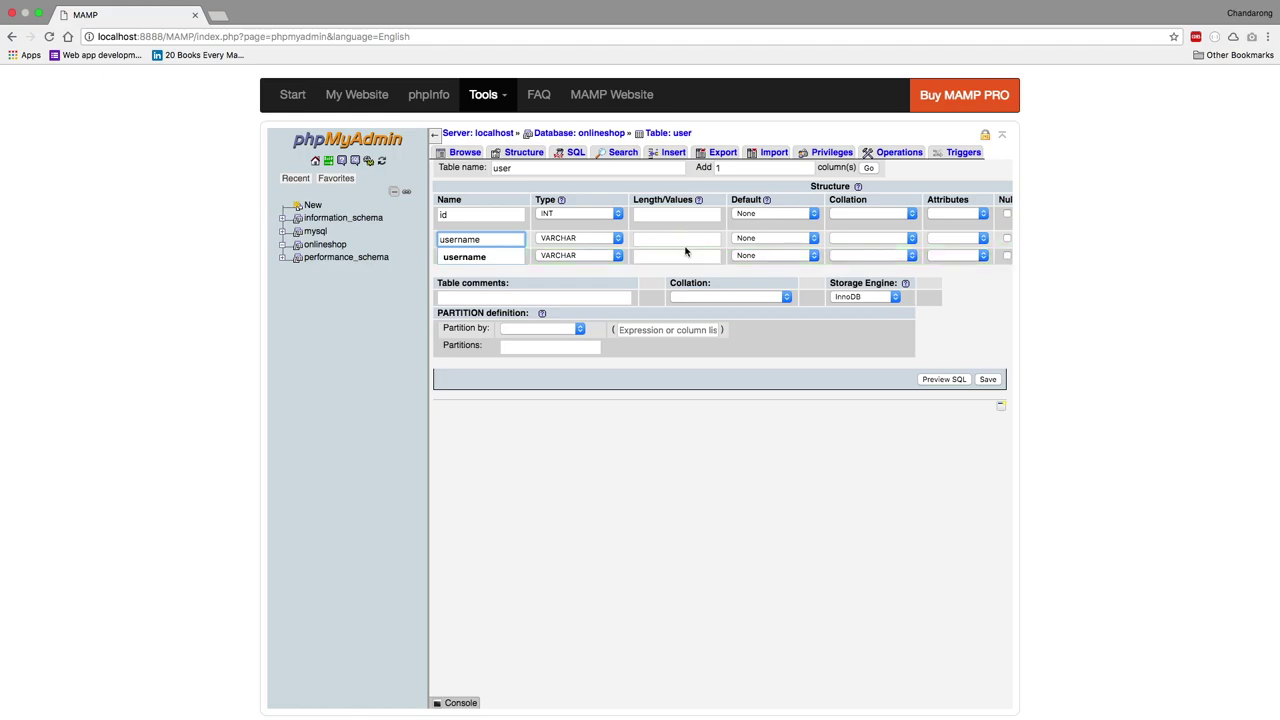
click(664, 238)
text(50)
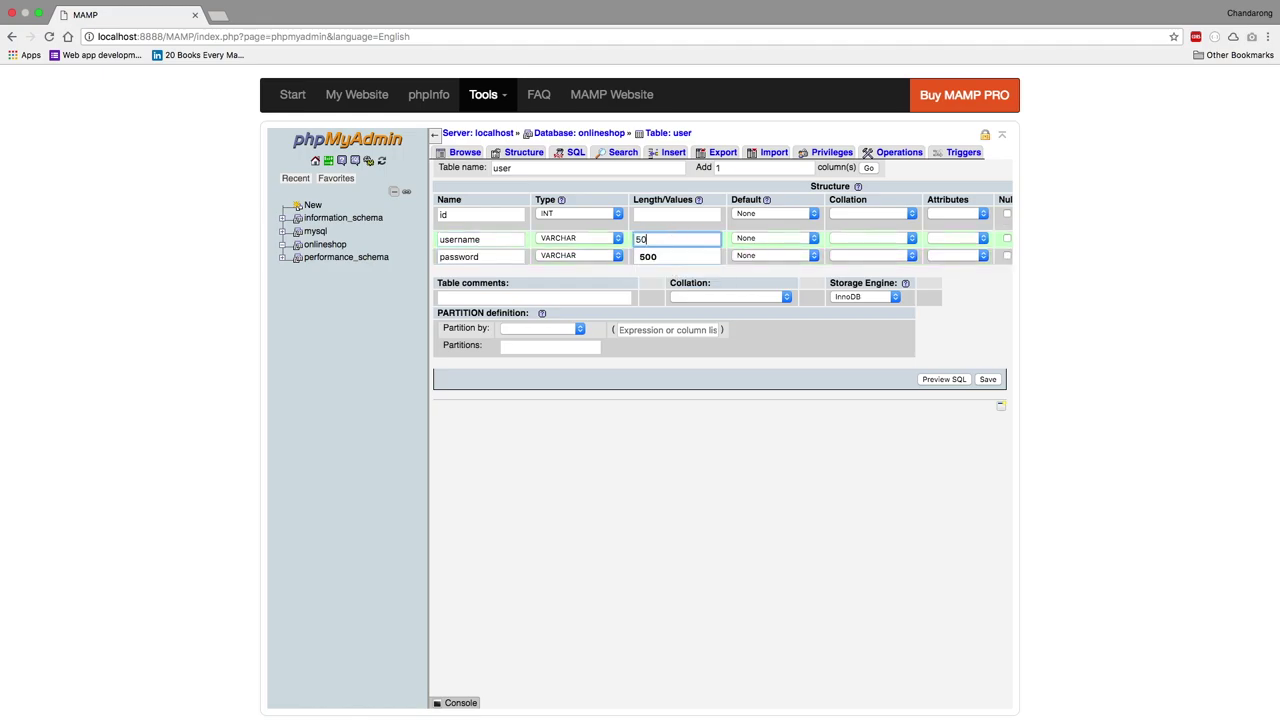
text(0)
click(648, 256)
click(651, 255)
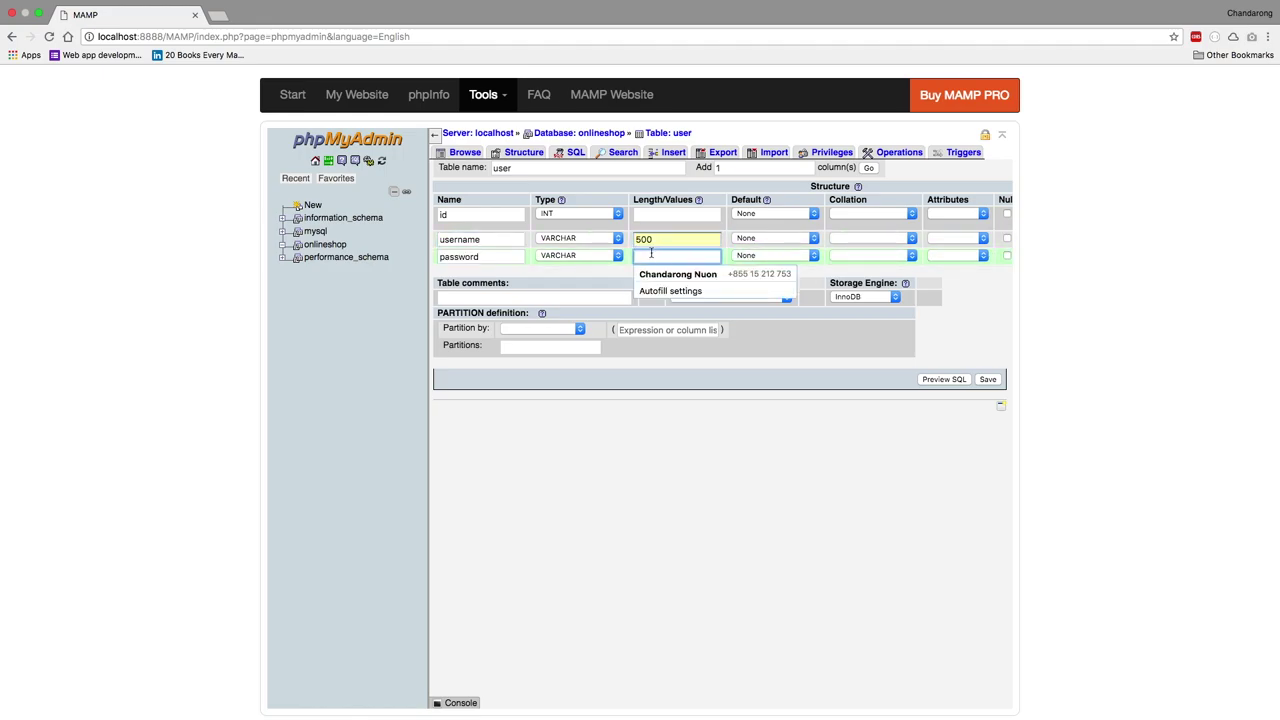
click(657, 238)
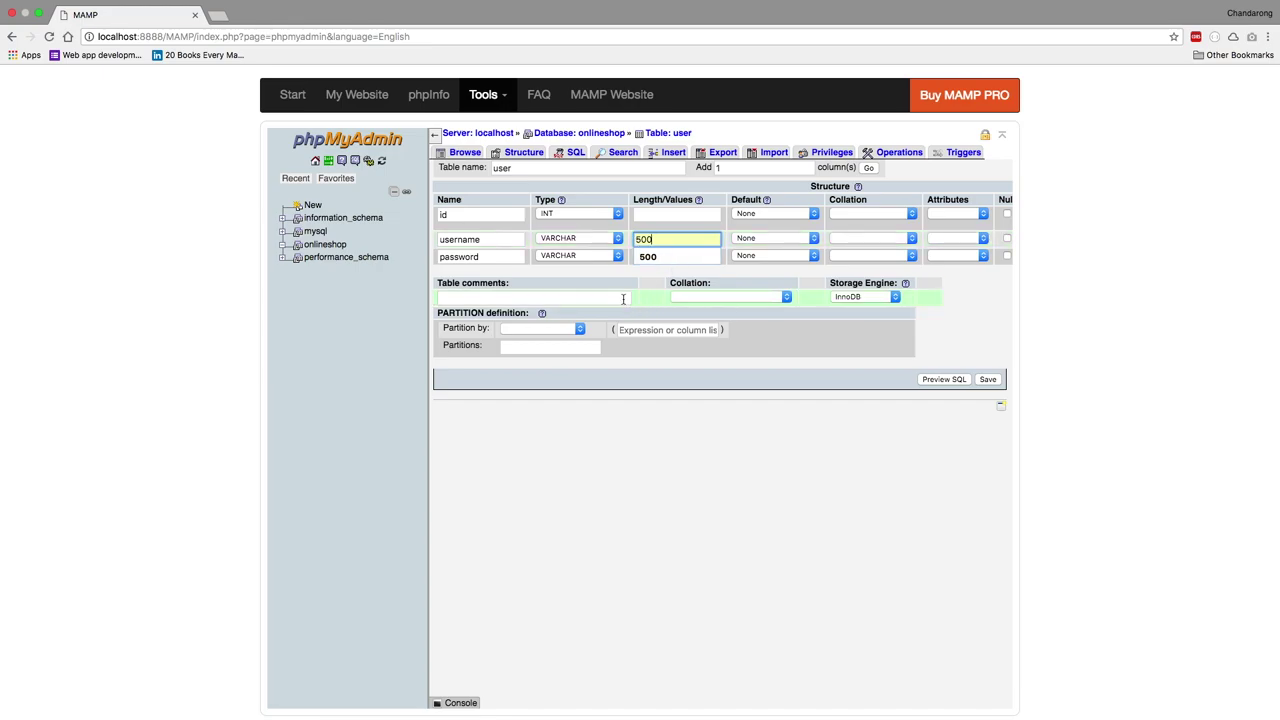
click(708, 531)
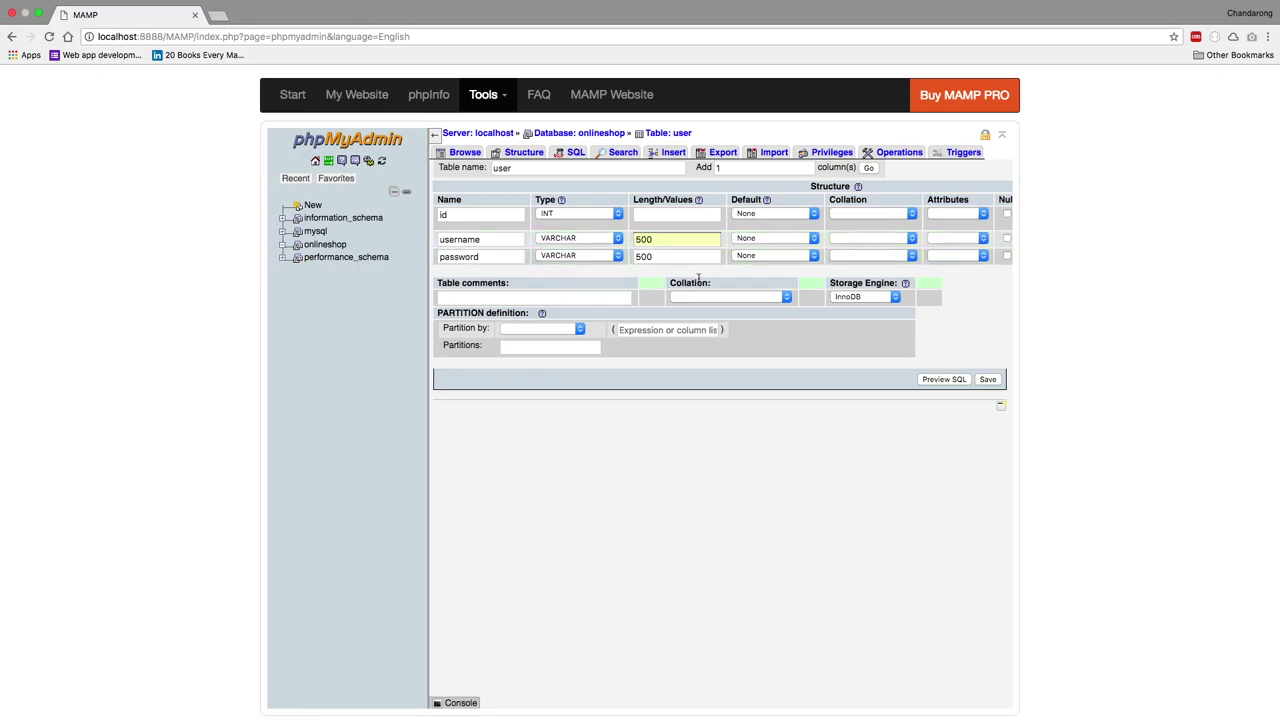
scroll(698, 278, right, 5)
click(786, 380)
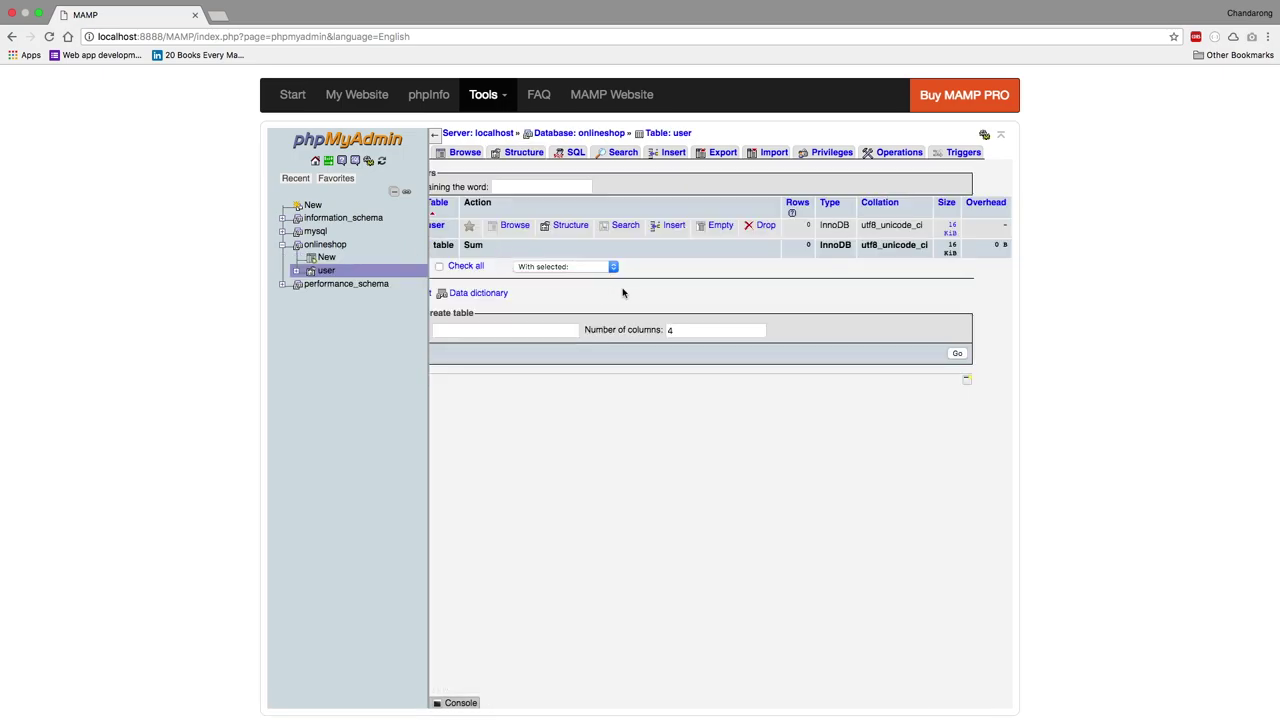
- Examine the structure of the user table, then browse its rows
click(324, 271)
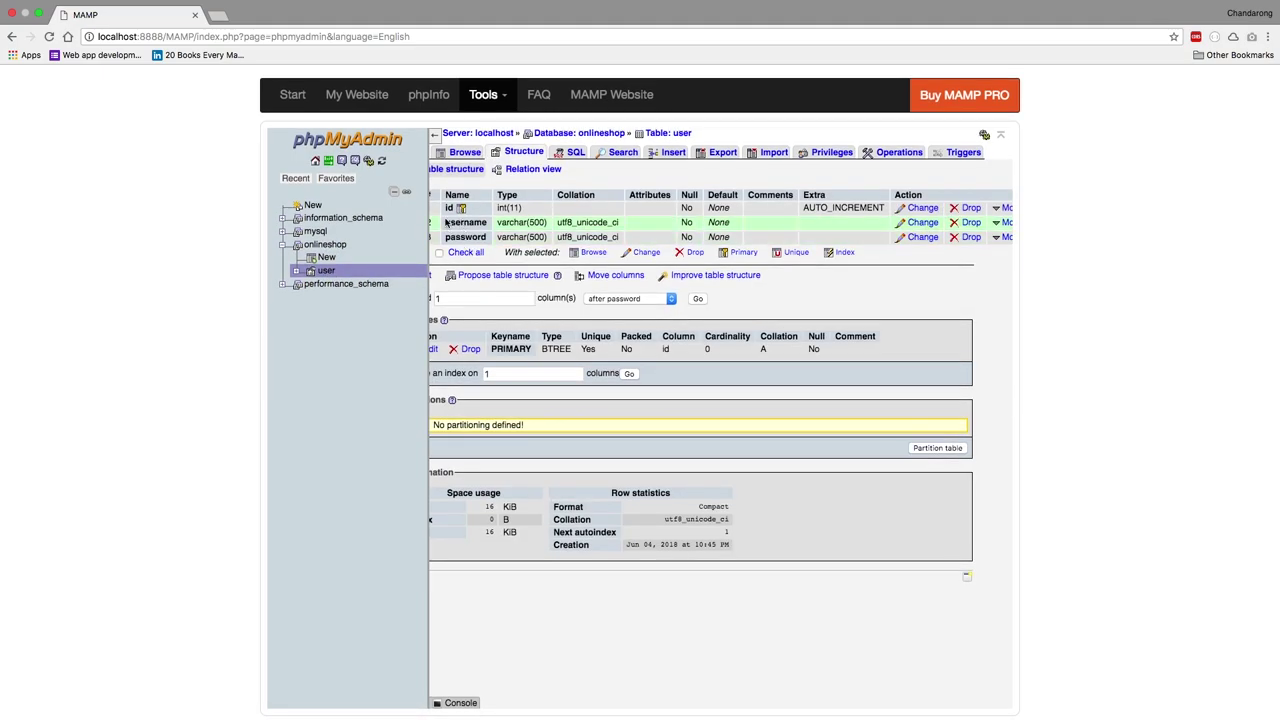
scroll(470, 220, left, 3)
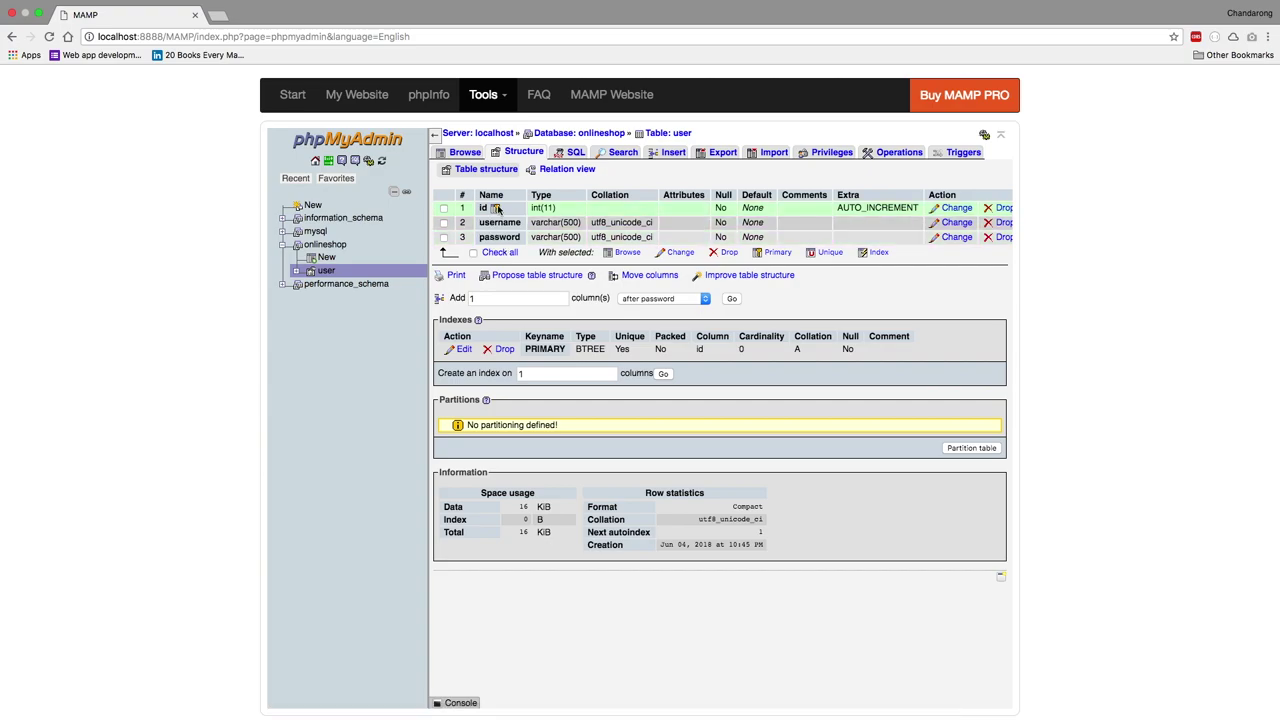
click(462, 152)
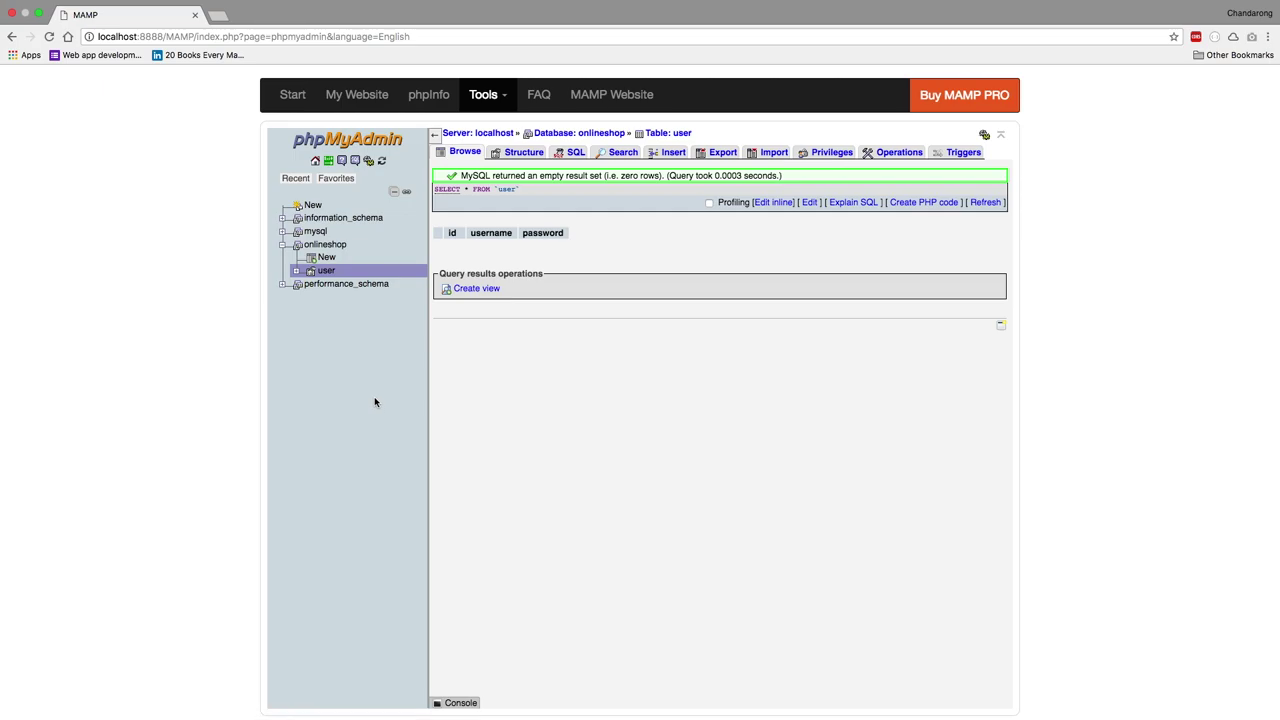
- Switch from the browser back to the desktop with the MAMP window
key(ctrl+Left)
key(ctrl+Left)
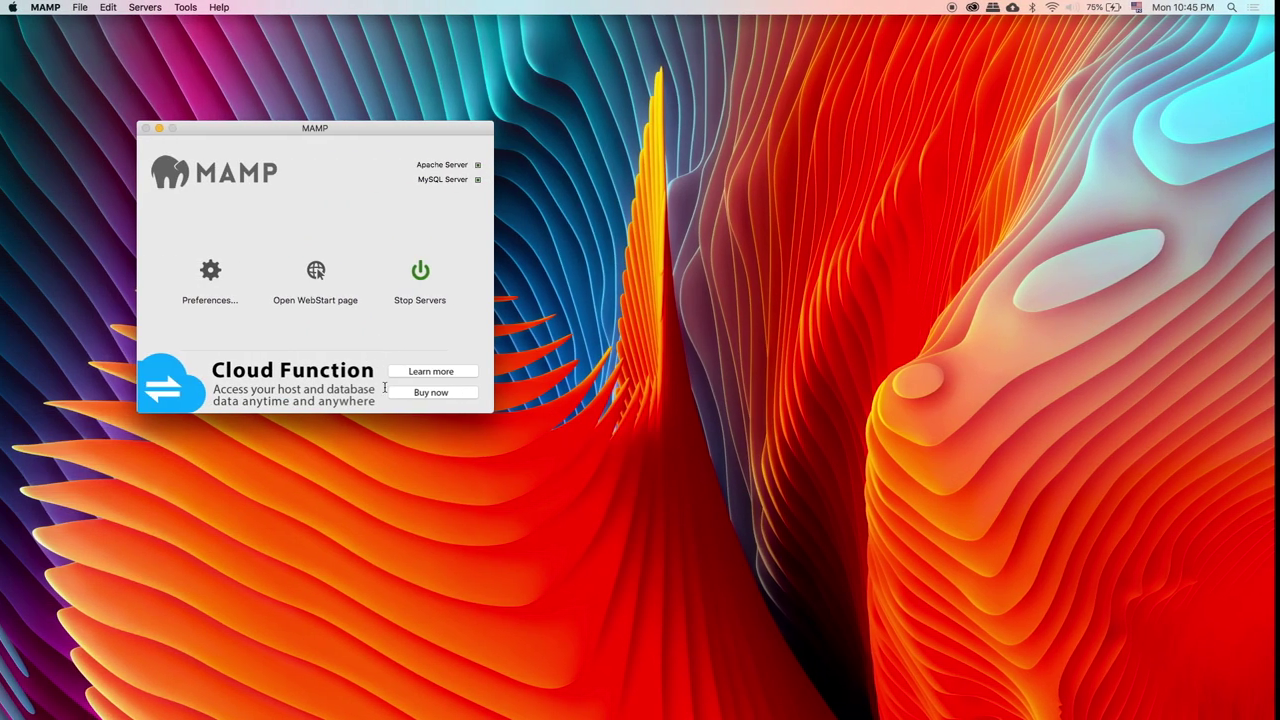
- Switch to the full-screen notes document about managing the MySQL table and close it, discarding the unsaved text
key(ctrl+Right)
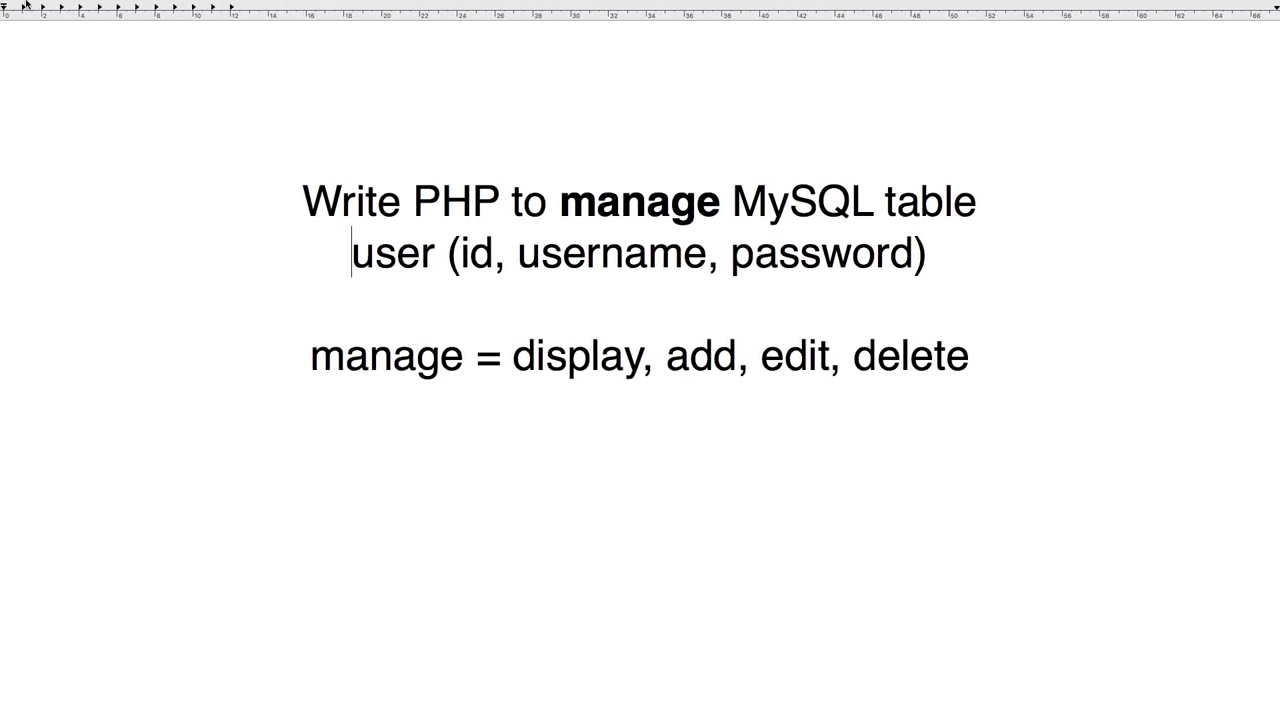
click(12, 22)
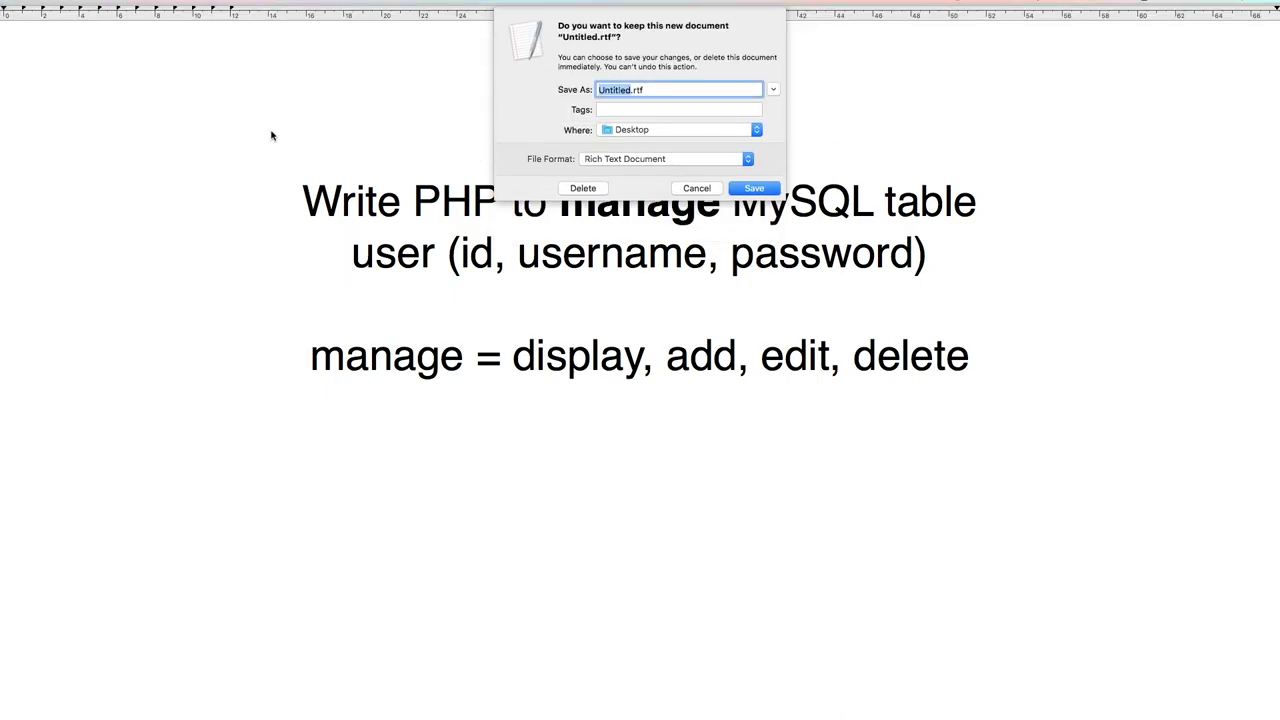
click(592, 191)
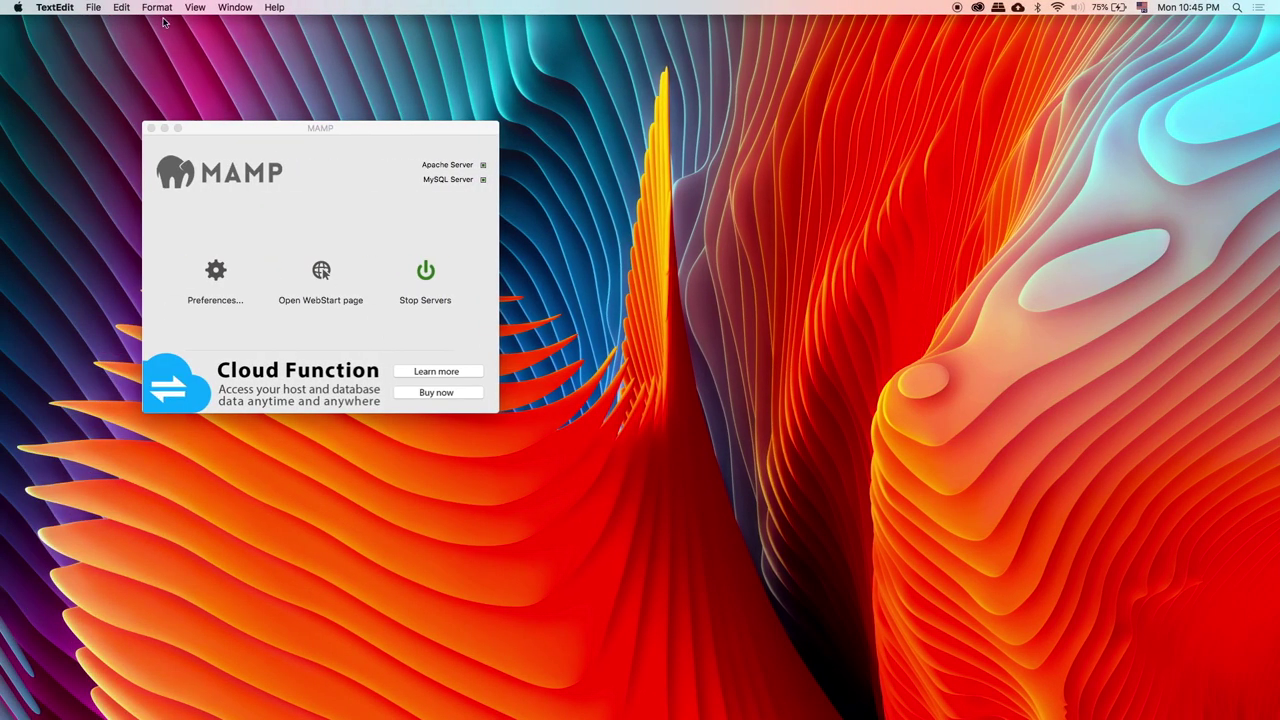
- Switch to Finder and open a window showing the user folder with the PHP files
click(64, 6)
click(86, 137)
click(223, 90)
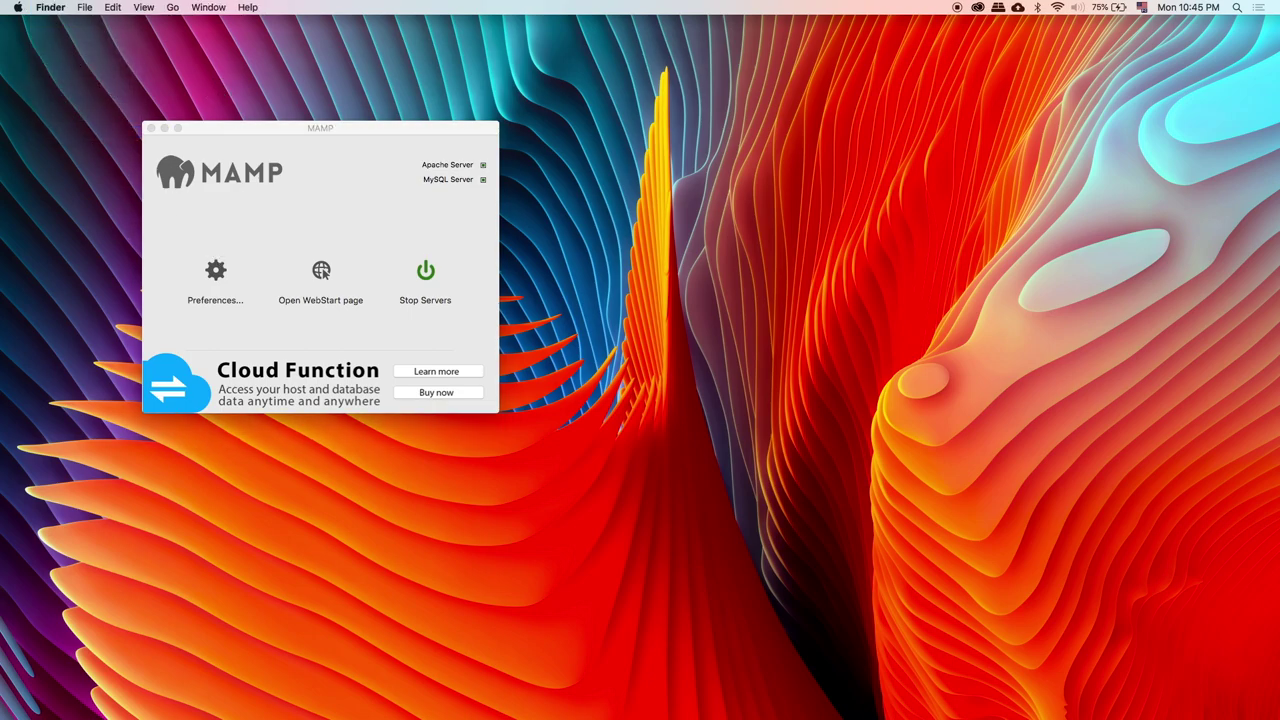
key(super+n)
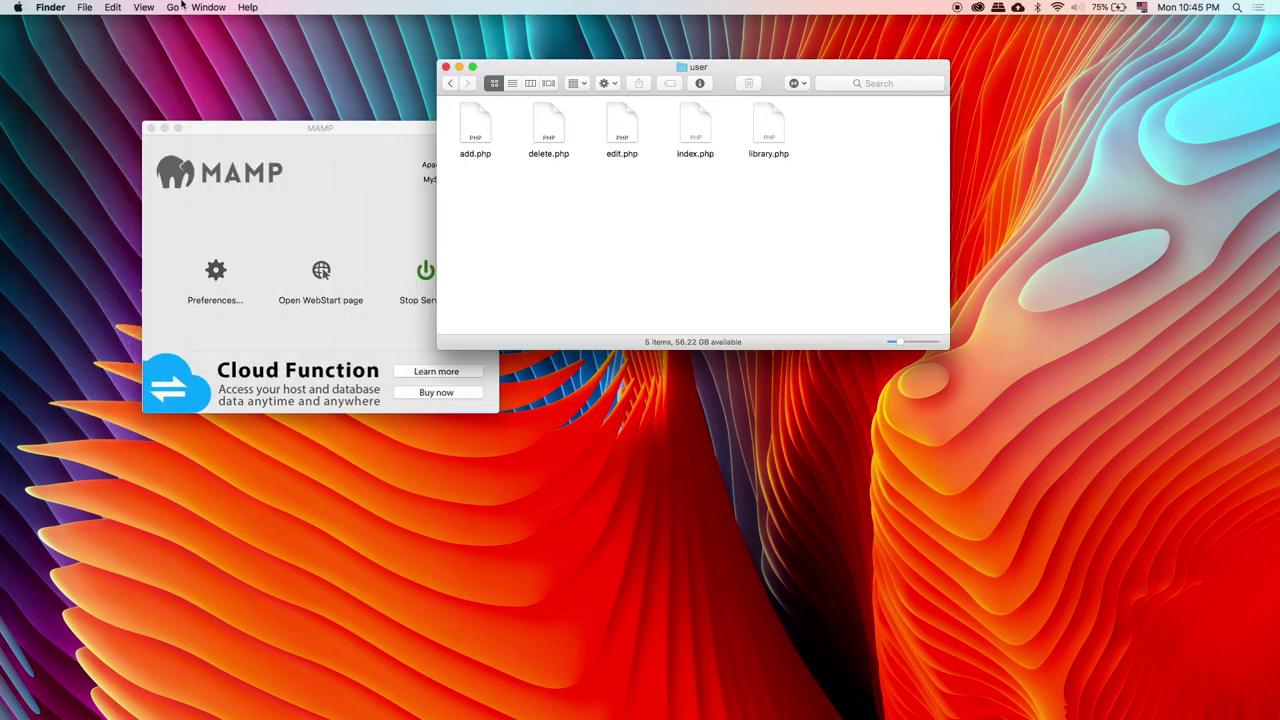
- Examine the PHP files in the user folder one by one: add.php, delete.php, edit.php, index.php and library.php
click(805, 190)
drag(805, 190, 547, 214)
click(474, 124)
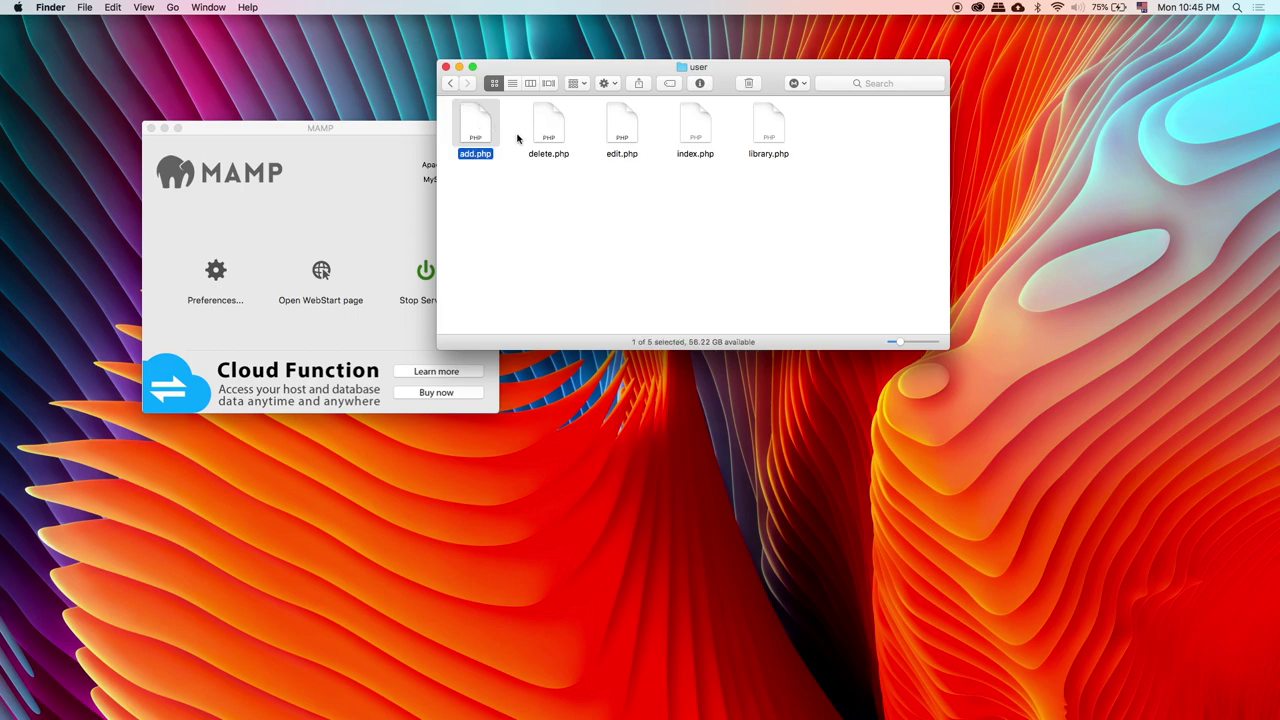
key(space)
key(space)
click(533, 215)
click(478, 135)
click(551, 133)
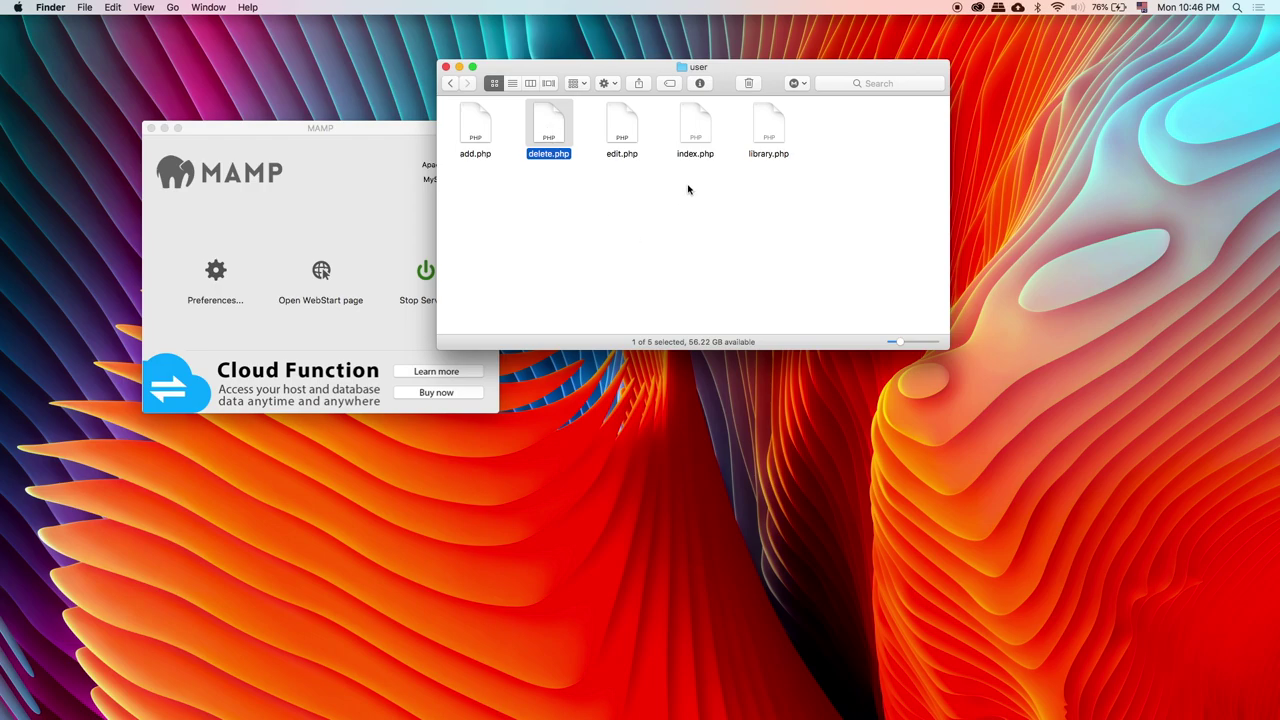
click(615, 126)
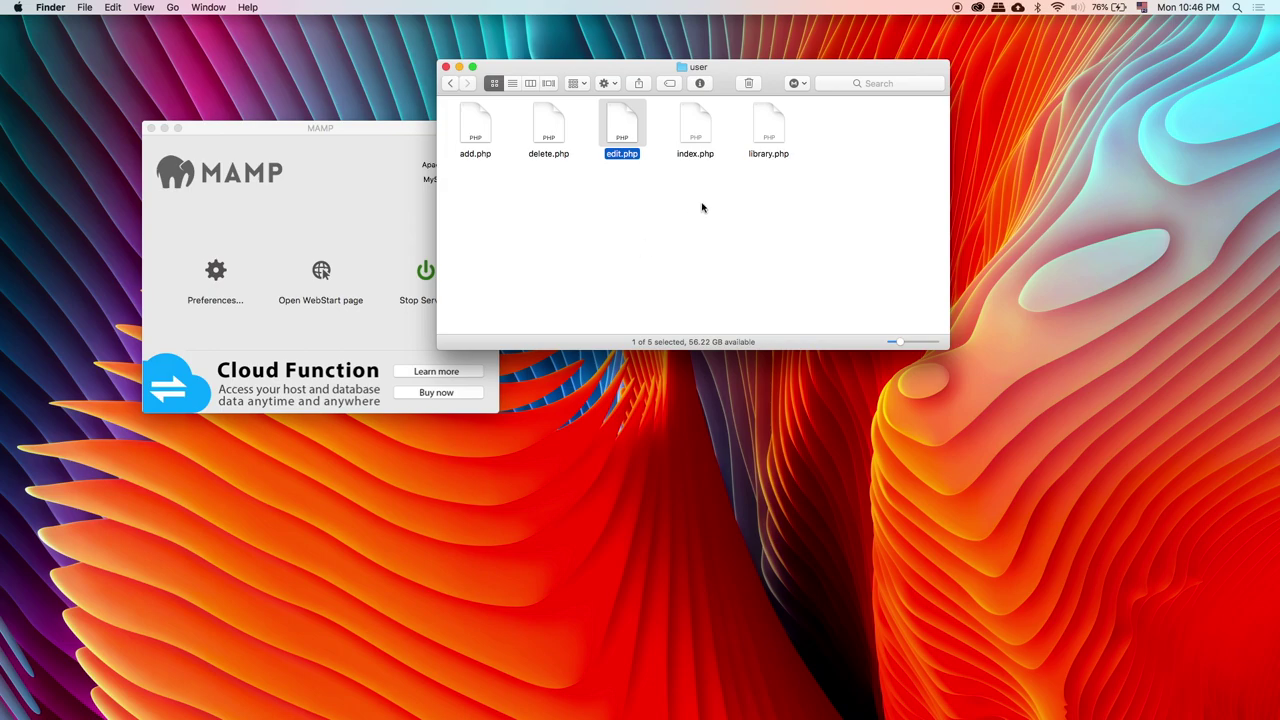
click(694, 128)
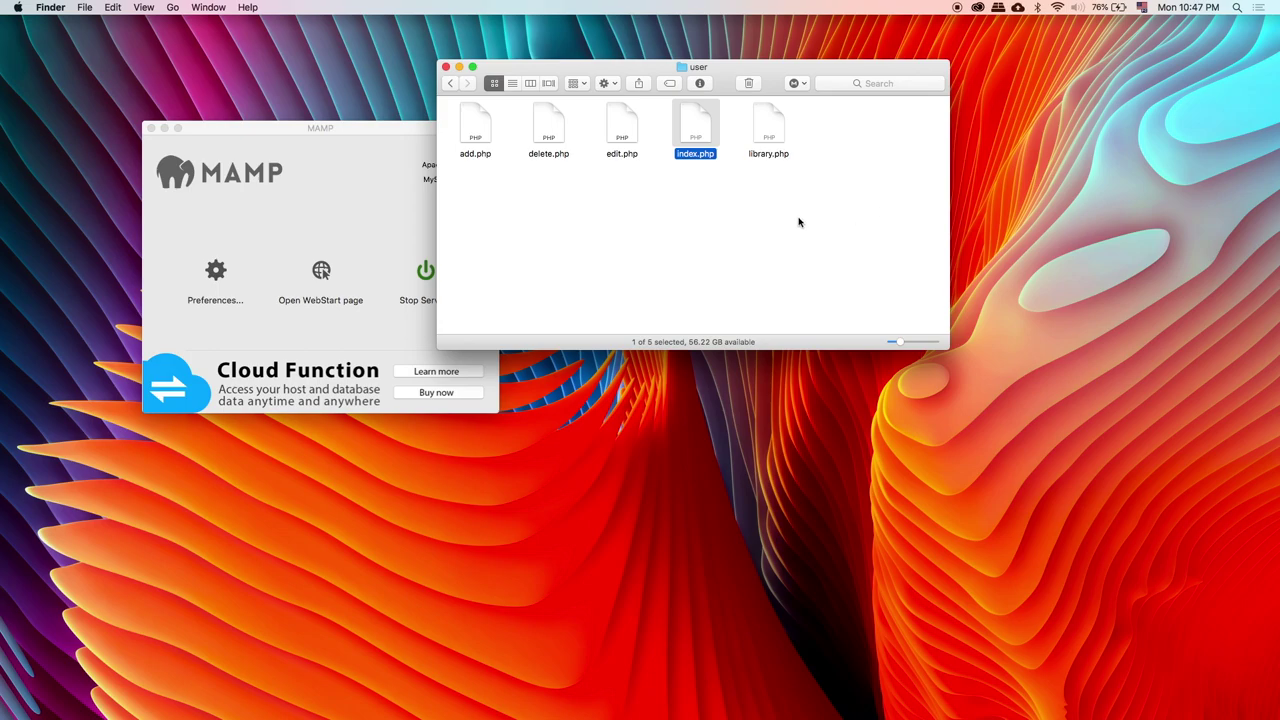
click(770, 118)
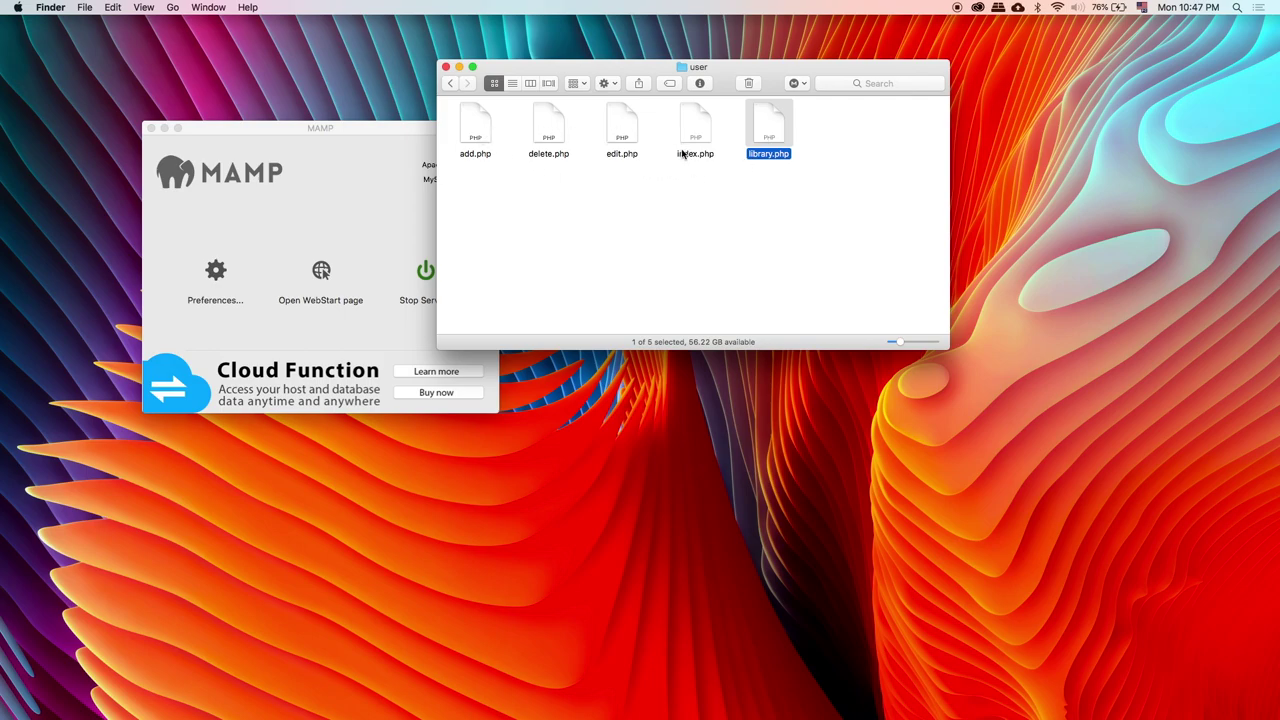
click(753, 243)
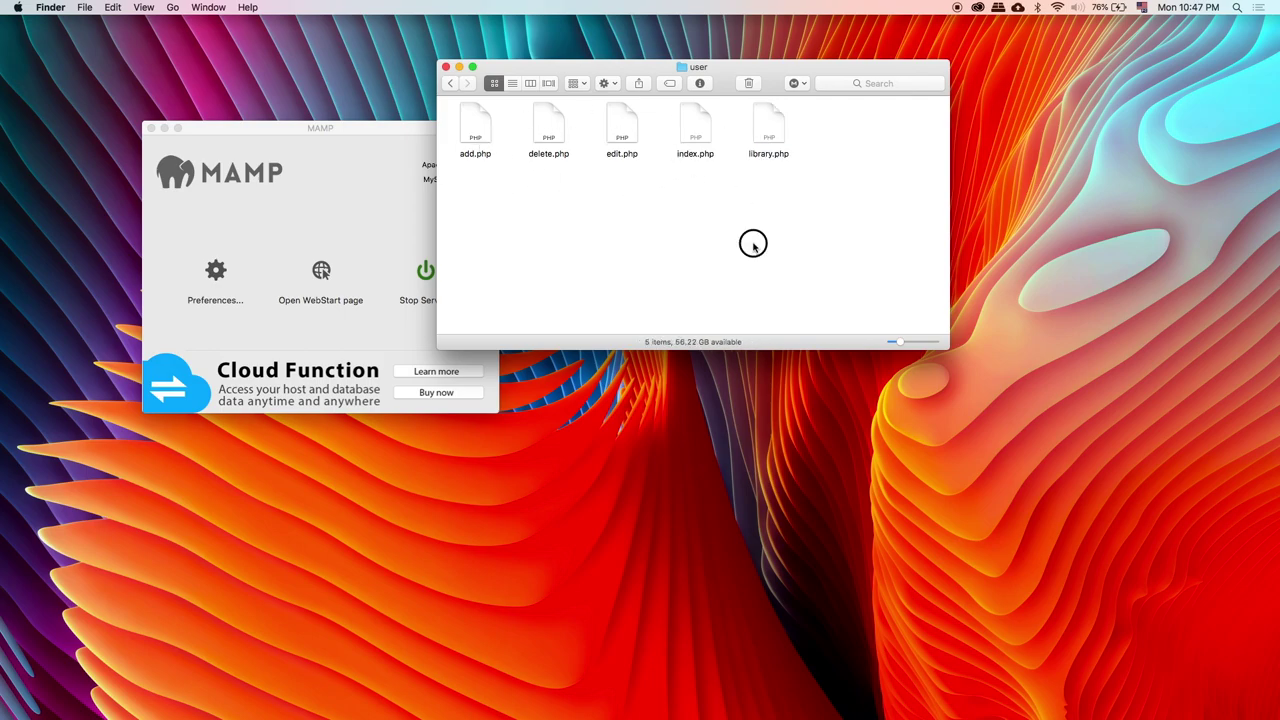
- Switch to the code editor holding the user project and open library.php
key(ctrl+Right)
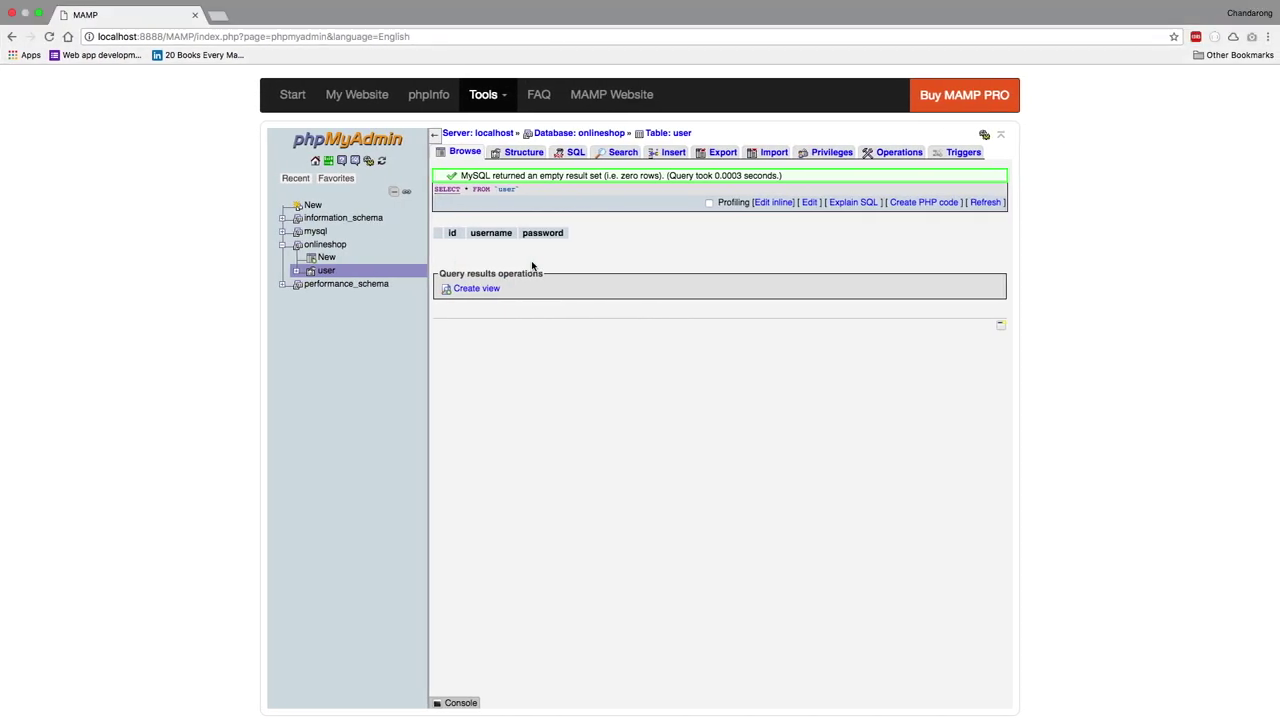
key(ctrl+Right)
mouse_move(237, 6)
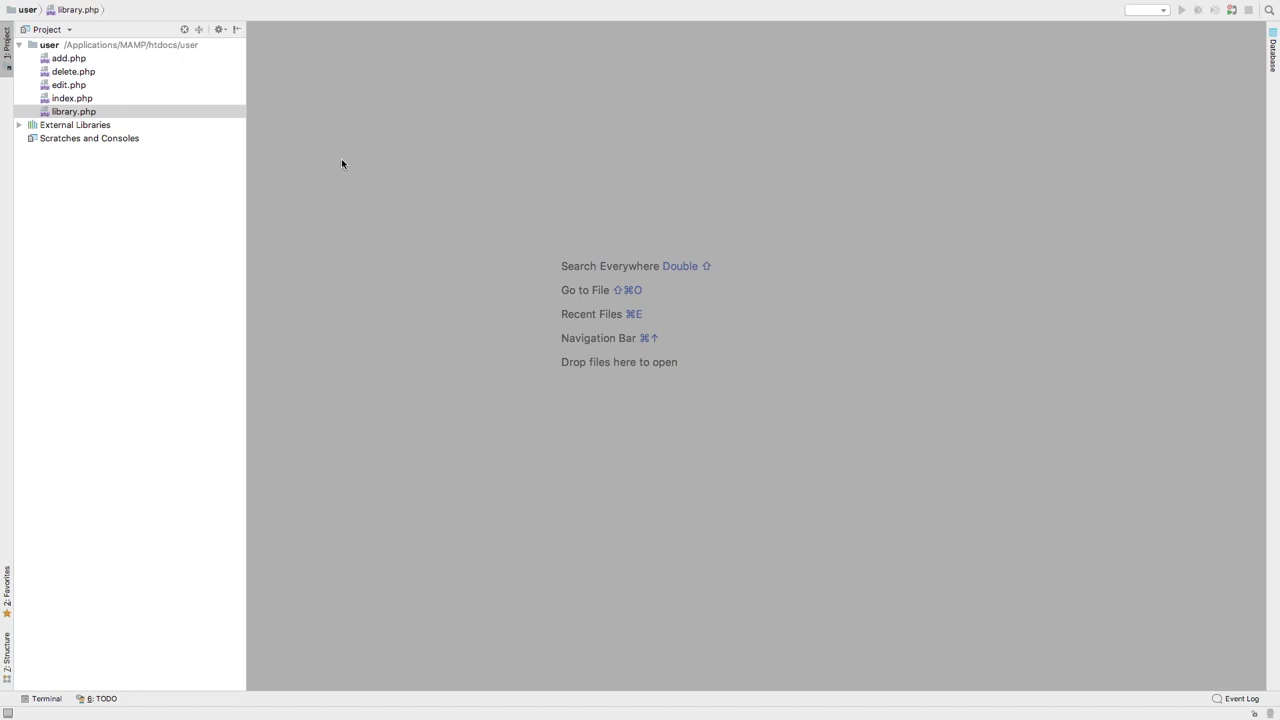
double_click(114, 111)
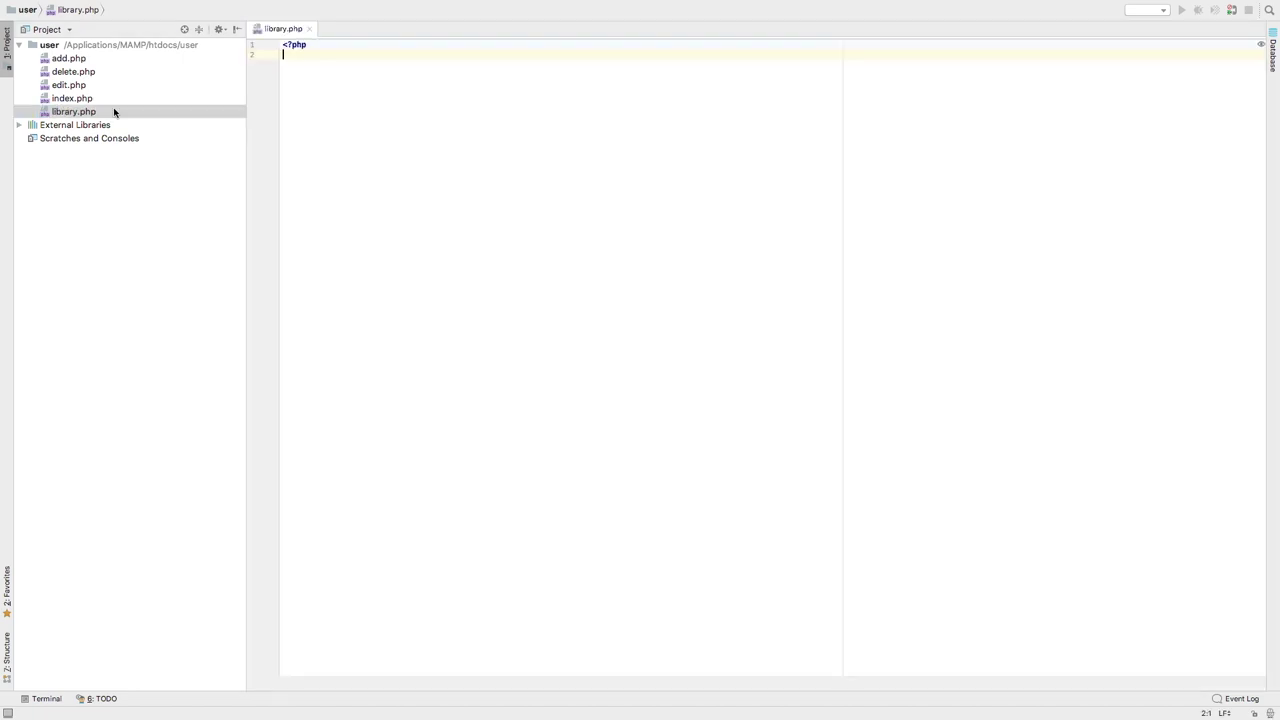
- Enlarge the code text of library.php and narrow the project file tree to give the code more room
scroll(363, 165, up, 2)
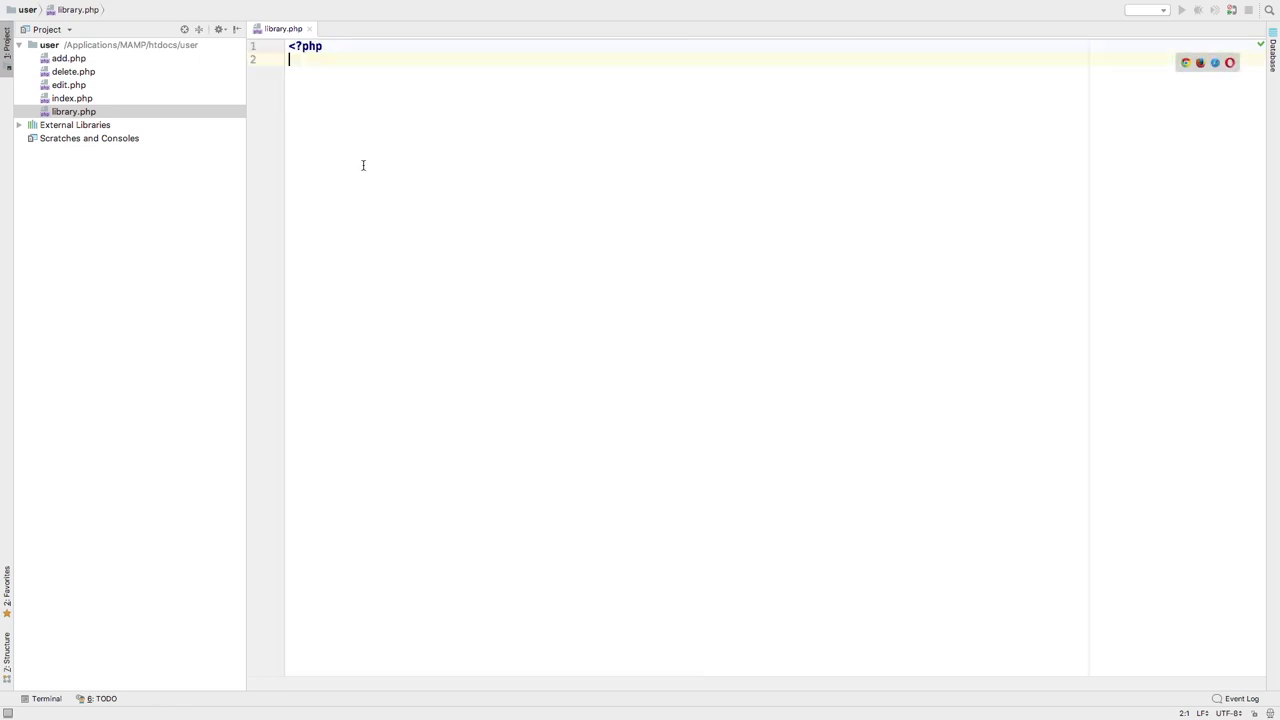
click(362, 146)
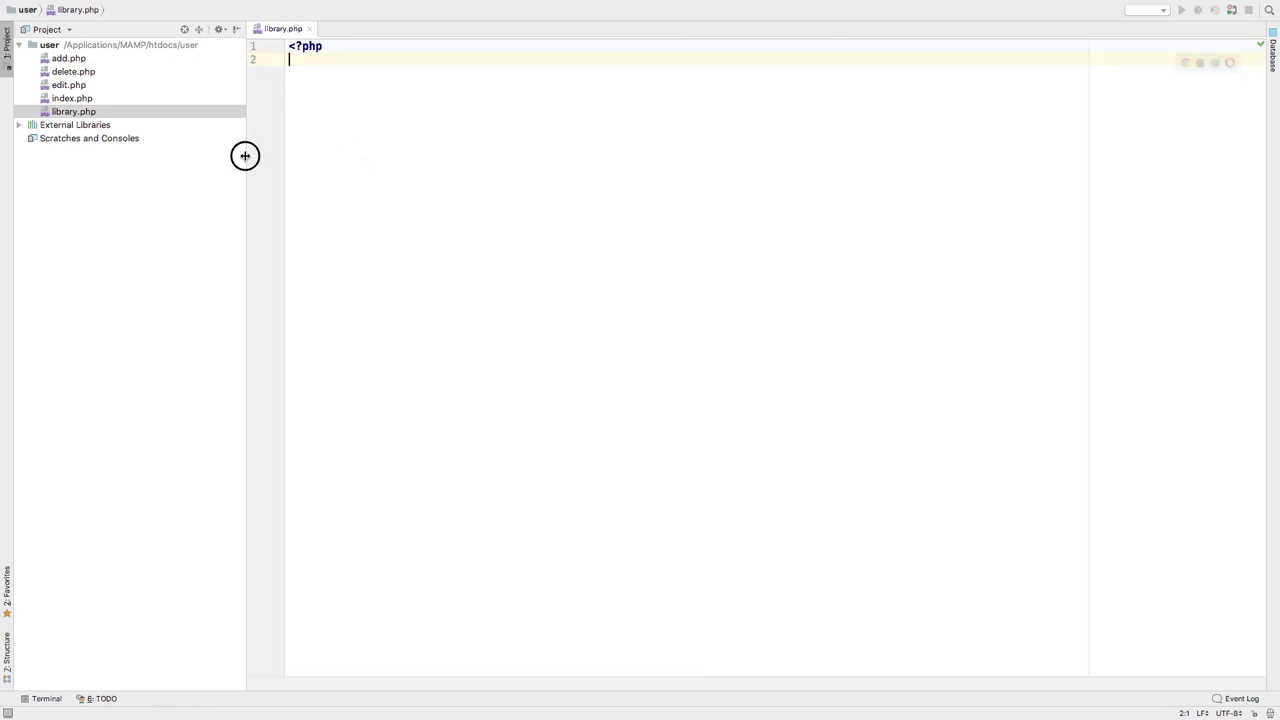
drag(245, 156, 200, 157)
- Declare a function query($sql) with an empty body below the opening PHP tag in library.php
text(function )
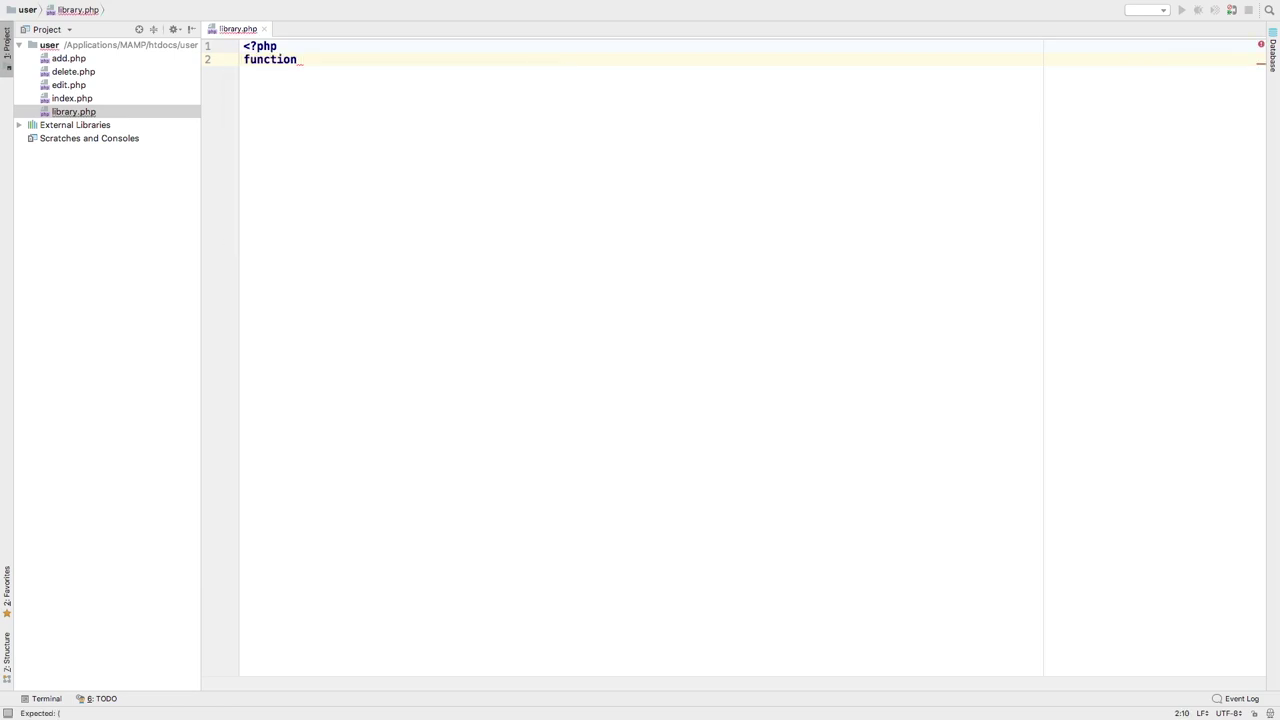
text(query()
text($sql)
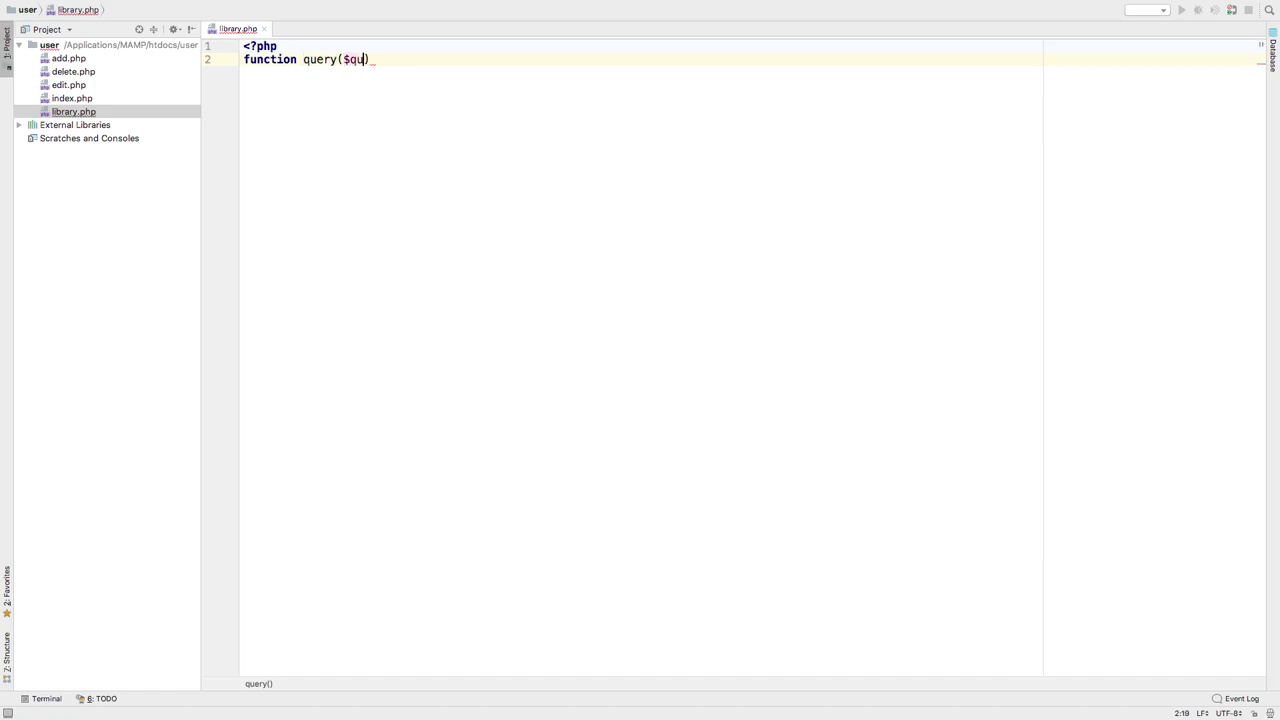
text(){)
key(Return)
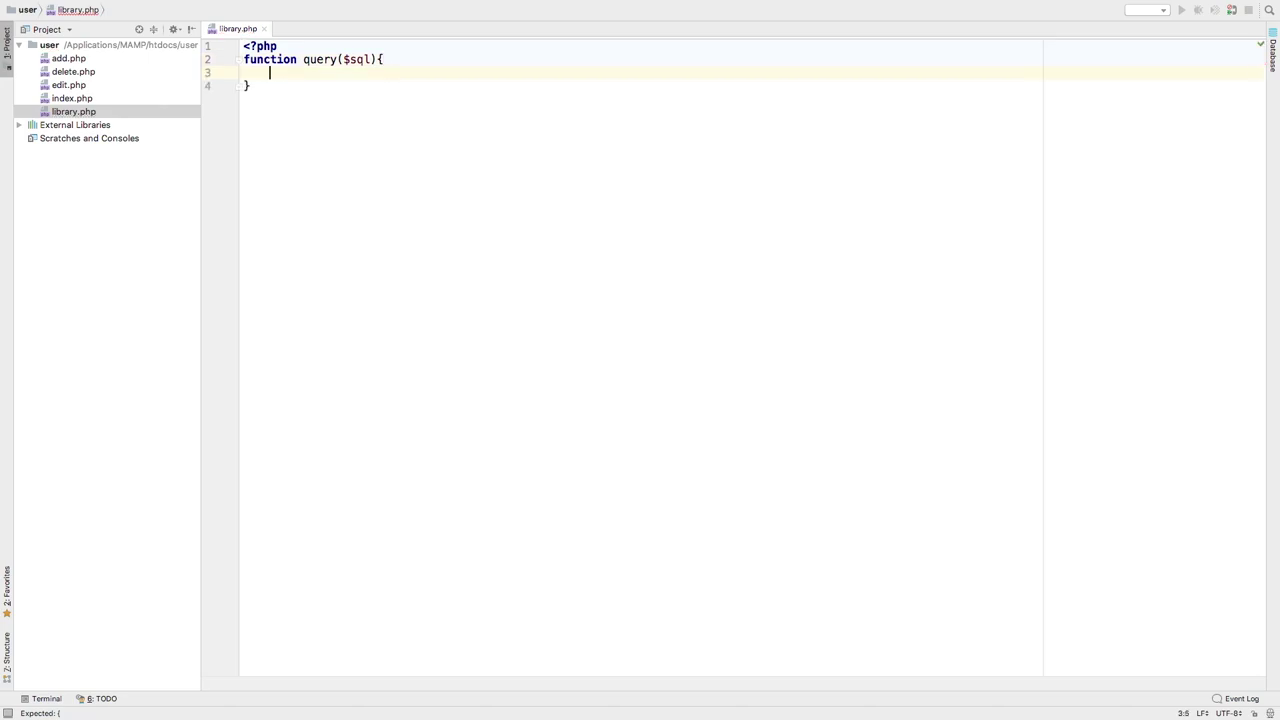